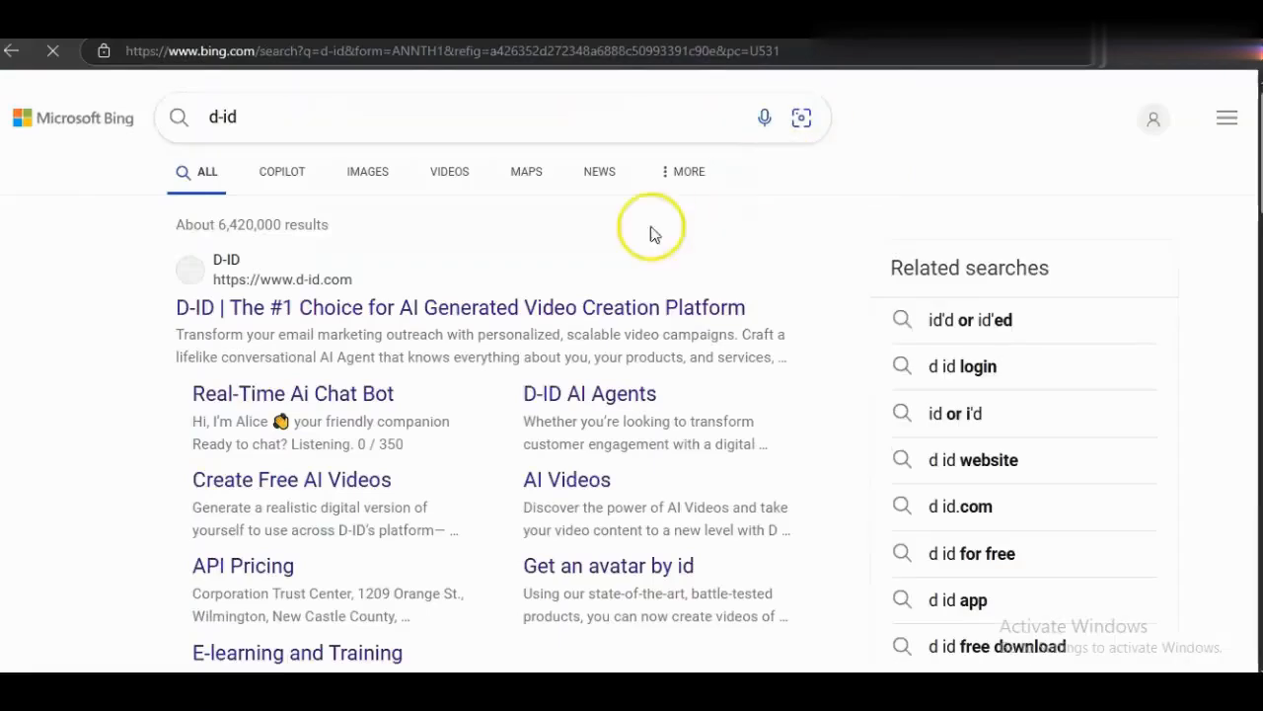
- Open the D-ID website from the search results and start a free trial in D-ID Studio
left_click(437, 308)
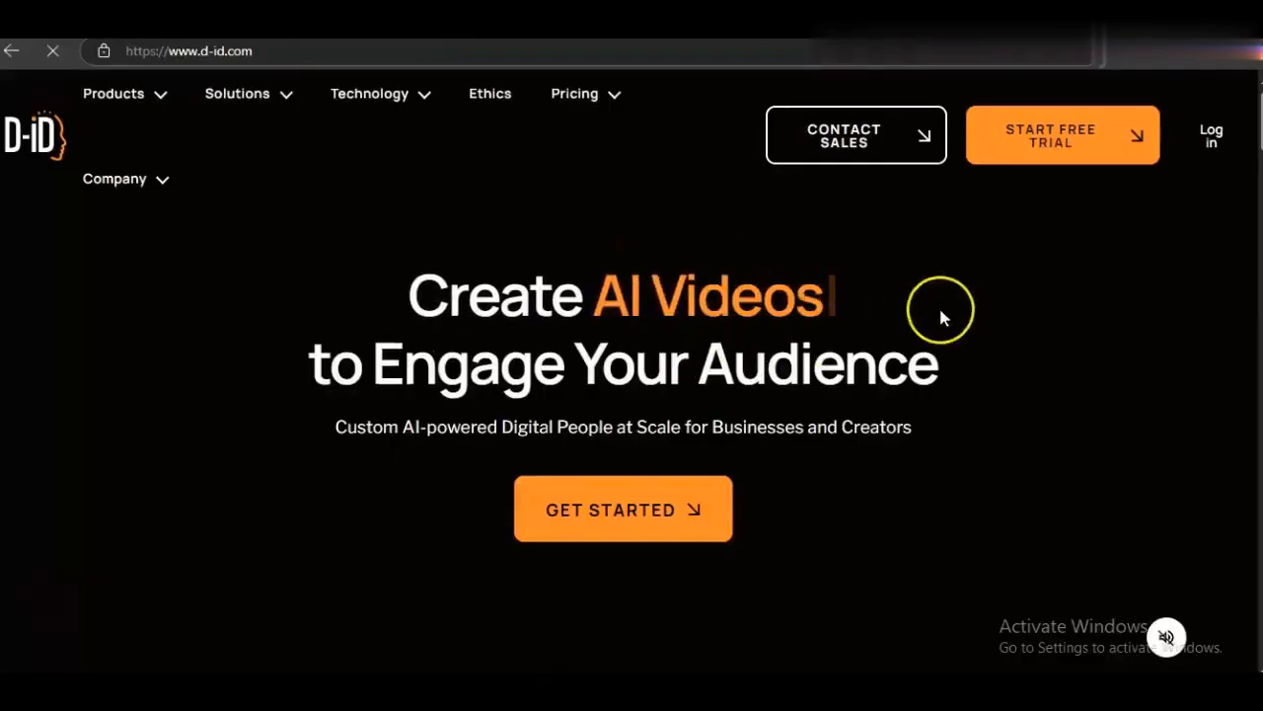
left_click(1079, 143)
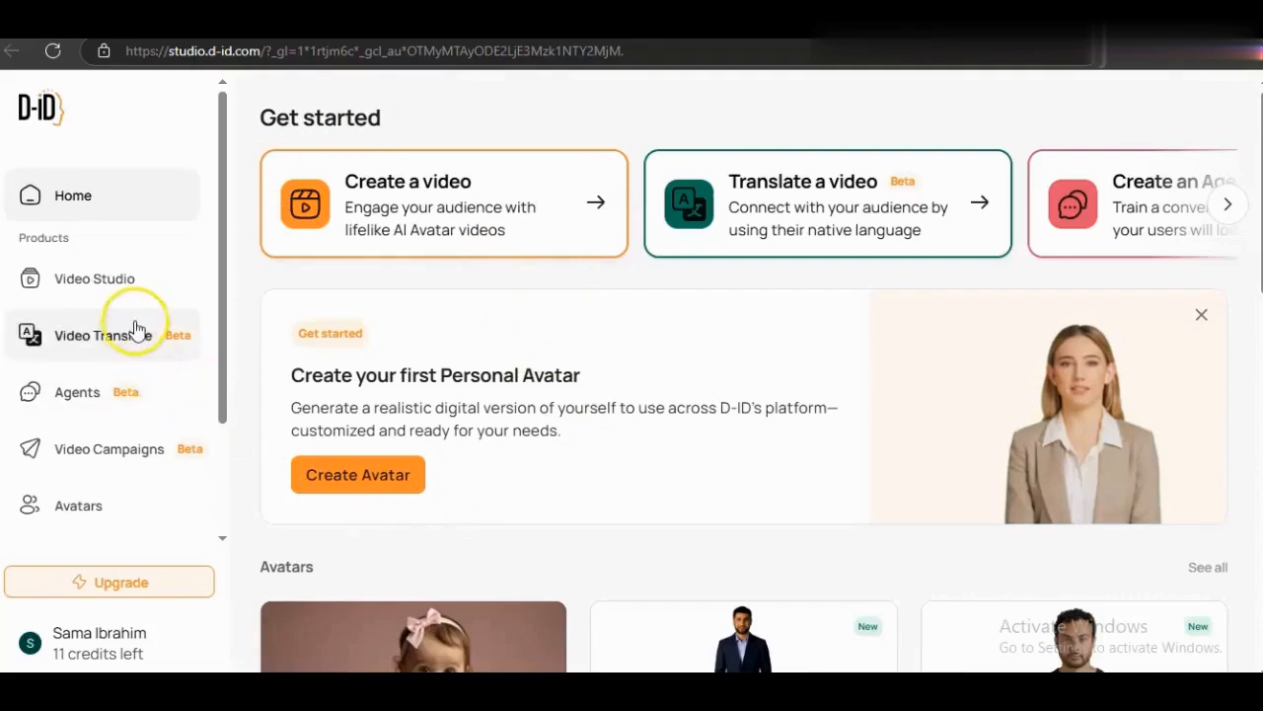
- Start a new video from Video Studio, dismissing the Create your Avatar dialog
left_click(128, 286)
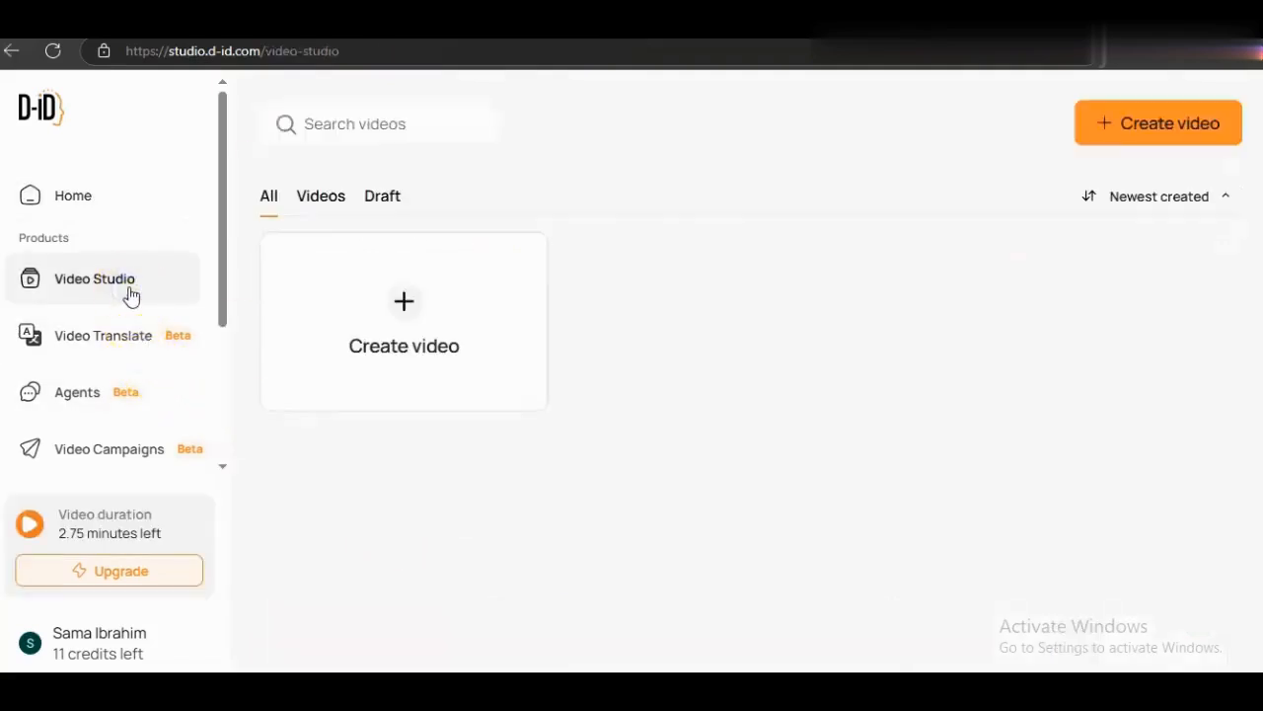
left_click(407, 314)
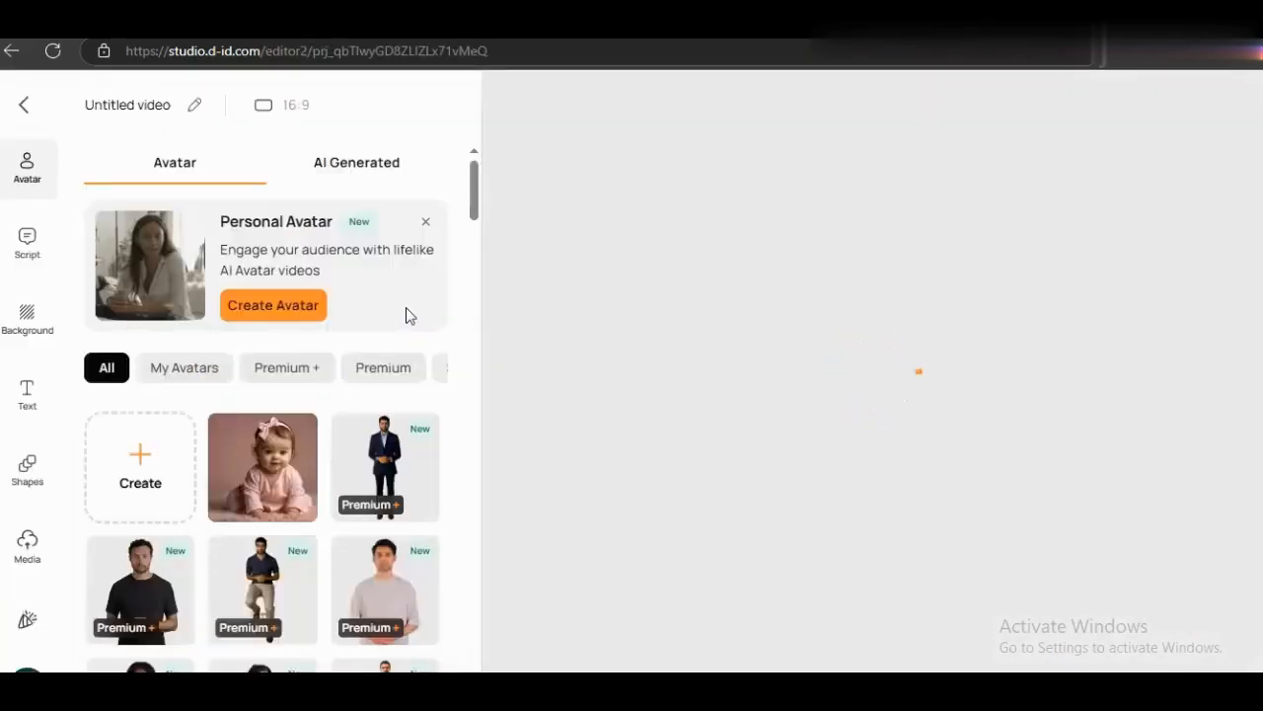
mouse_move(254, 505)
left_click(140, 456)
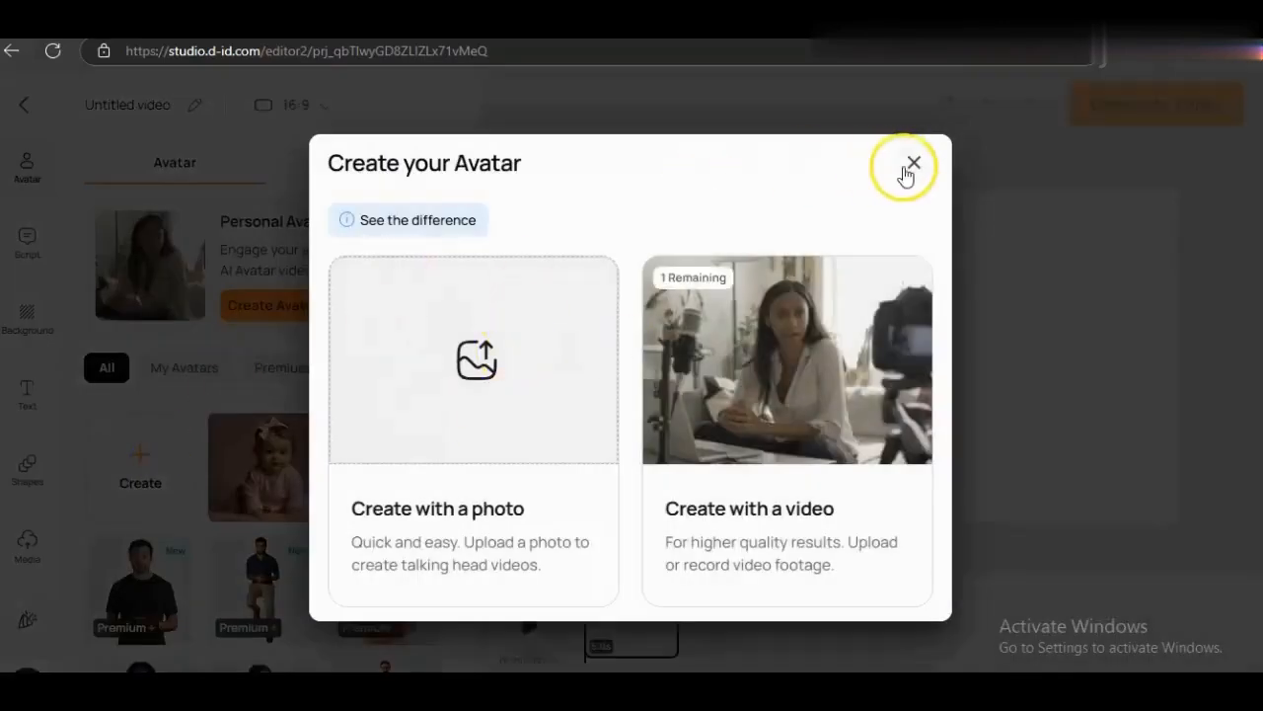
left_click(909, 163)
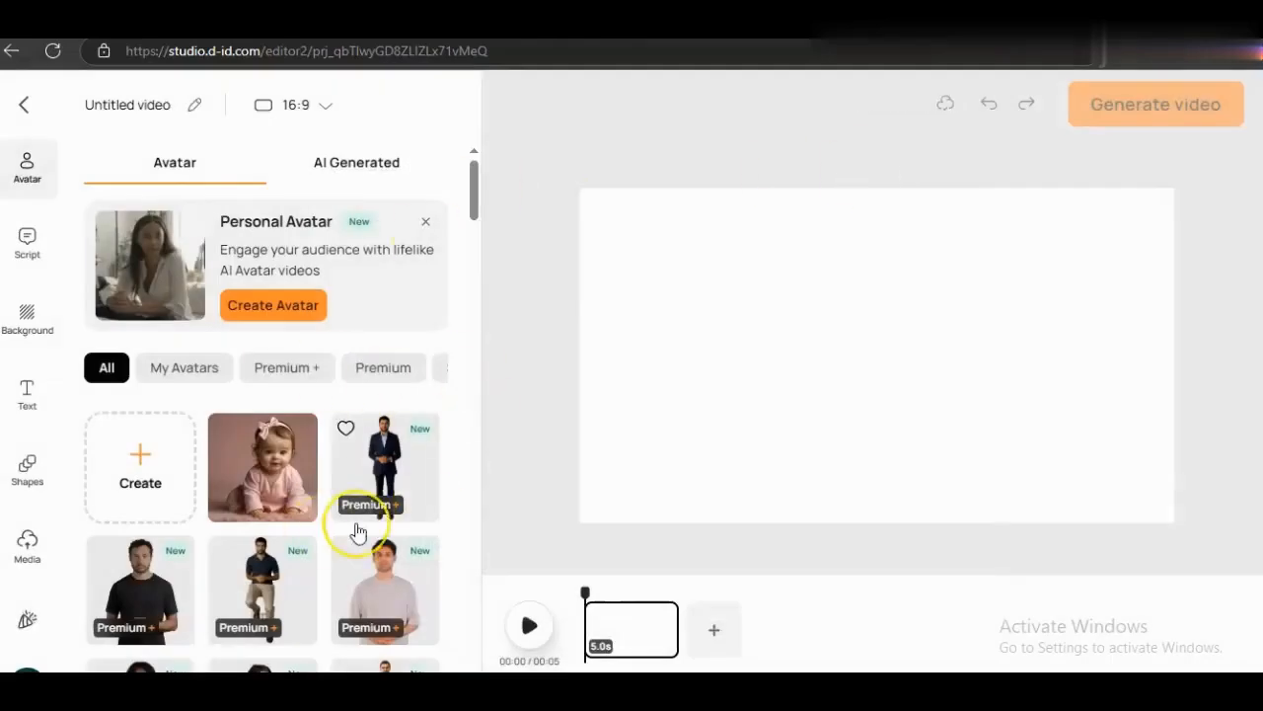
- Choose the baby photo as the new video's avatar
scroll(358, 527, "down", 8)
scroll(358, 532, "up", 10)
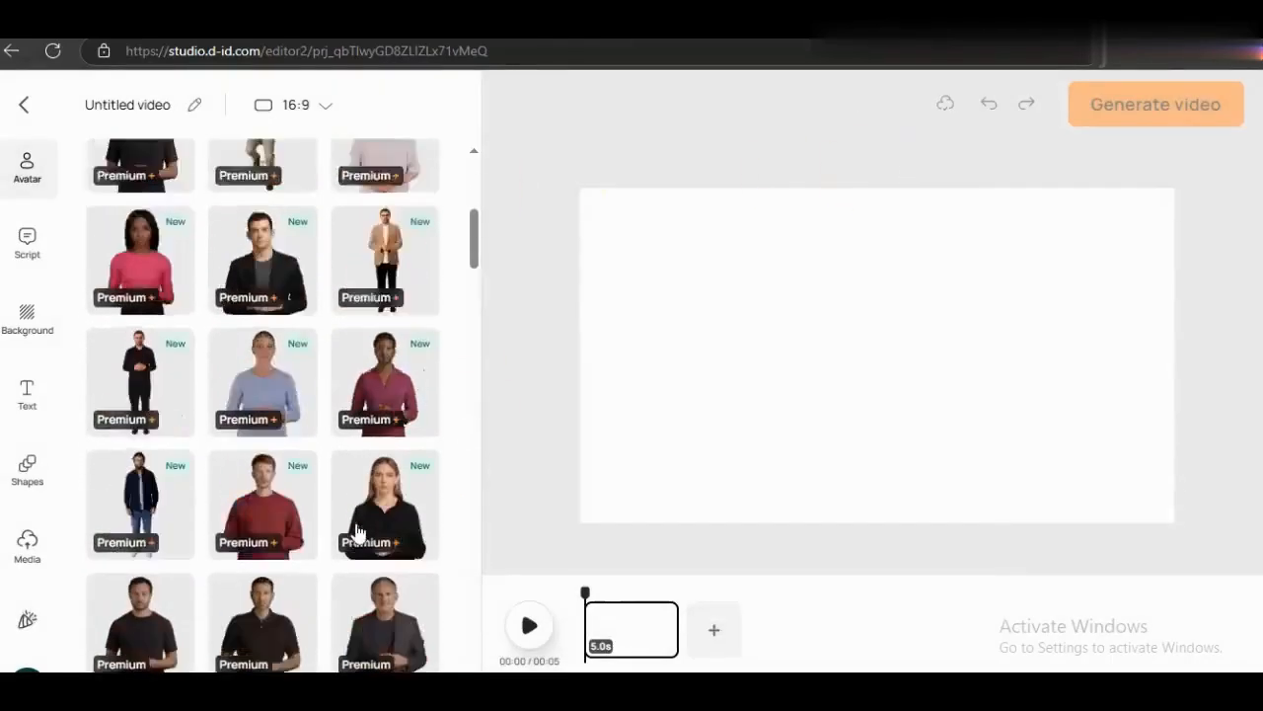
left_click(276, 478)
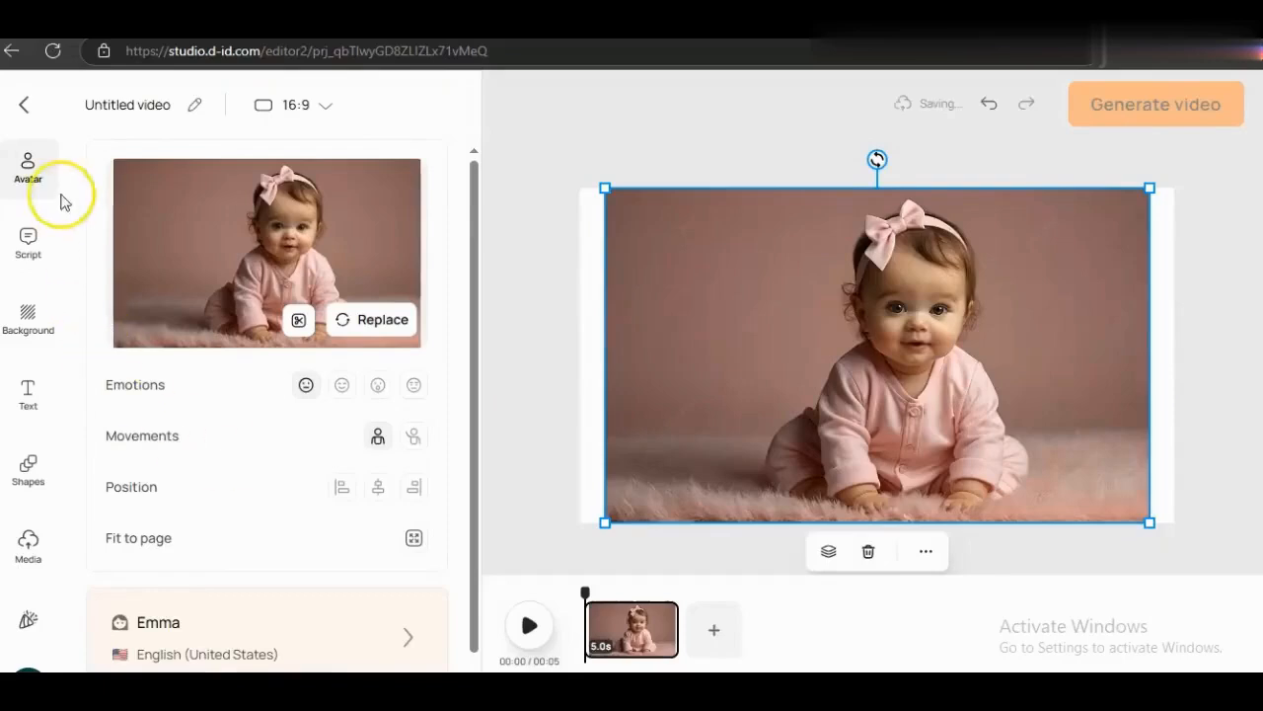
left_click(37, 261)
- Enter the script 'کل عام و انتم طيبين و رمضان كريم' in the empty script box
left_click(200, 245)
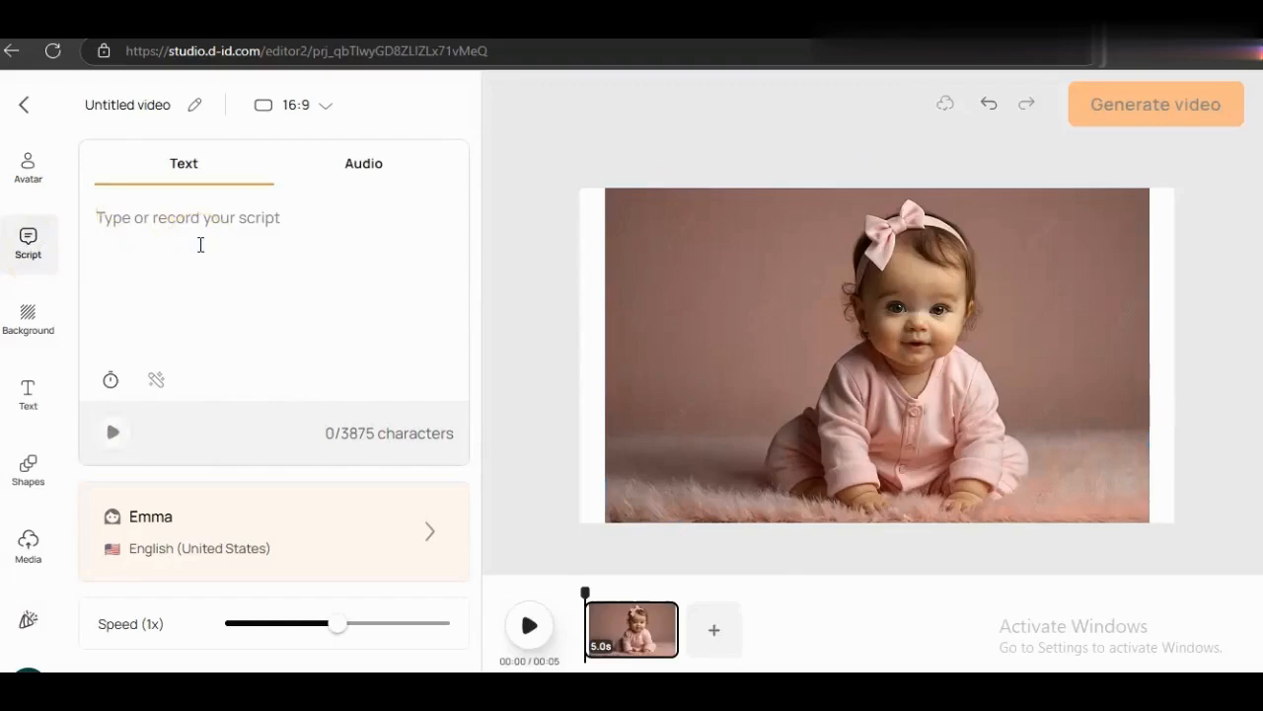
type("کل ")
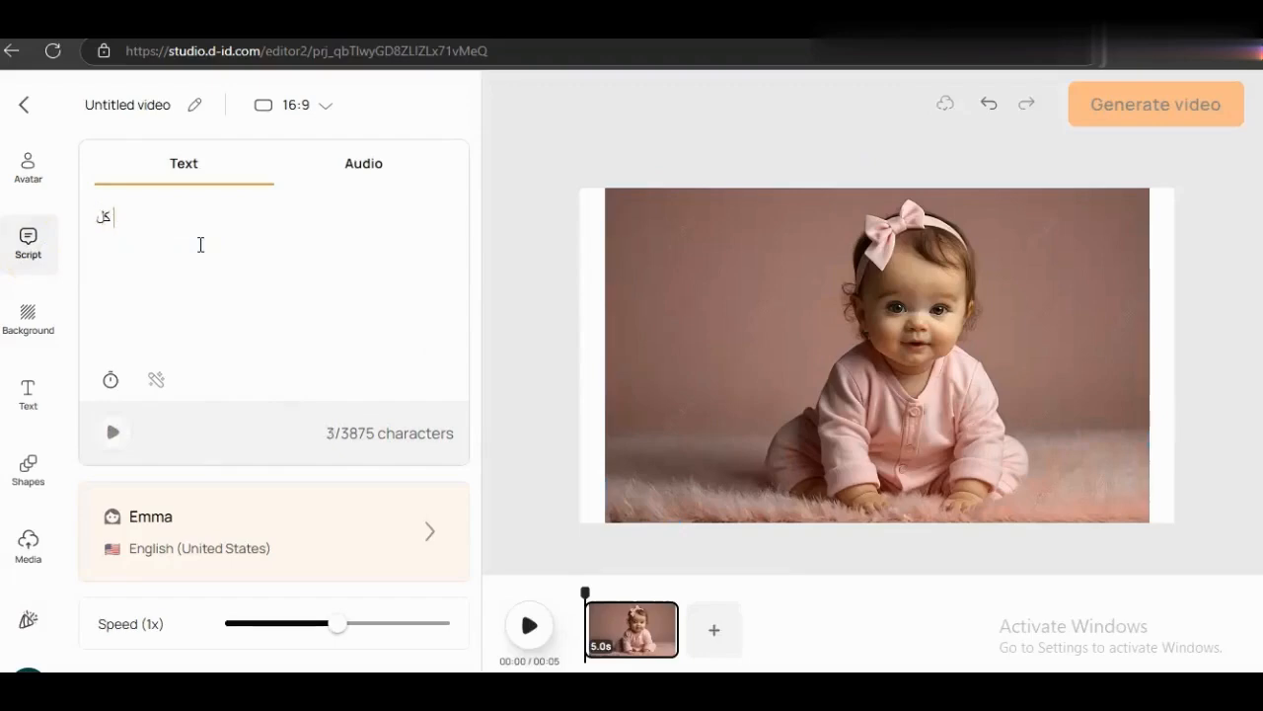
type("عام و انت")
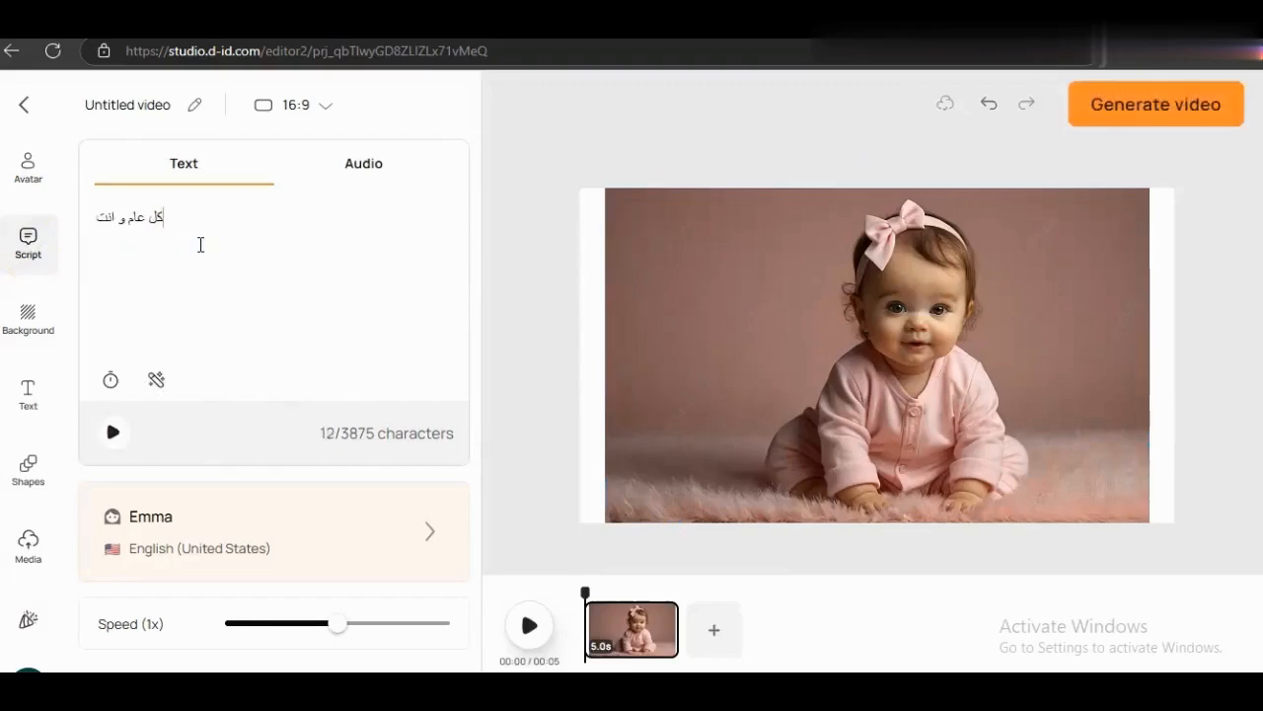
type("م طيبين و رمضان كريم")
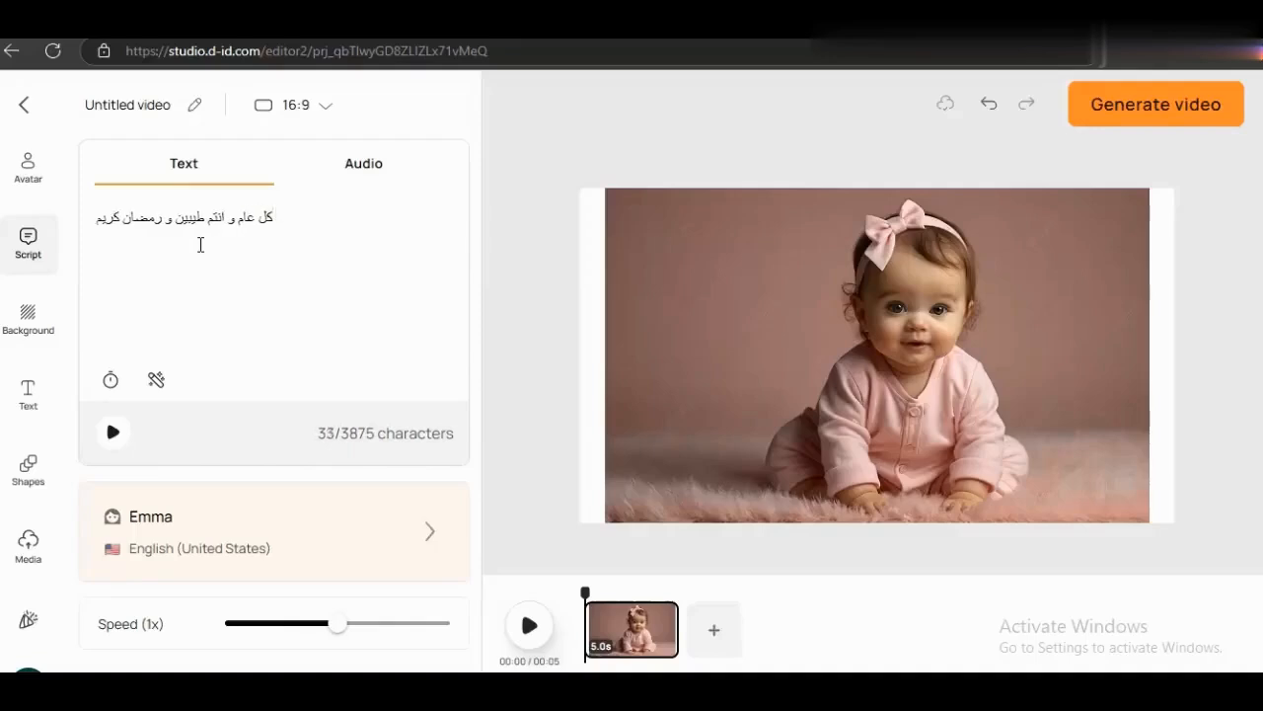
- Replace the Emma voice with Salma, filtered by the Arabic (Egypt) language, and apply it
left_click(195, 556)
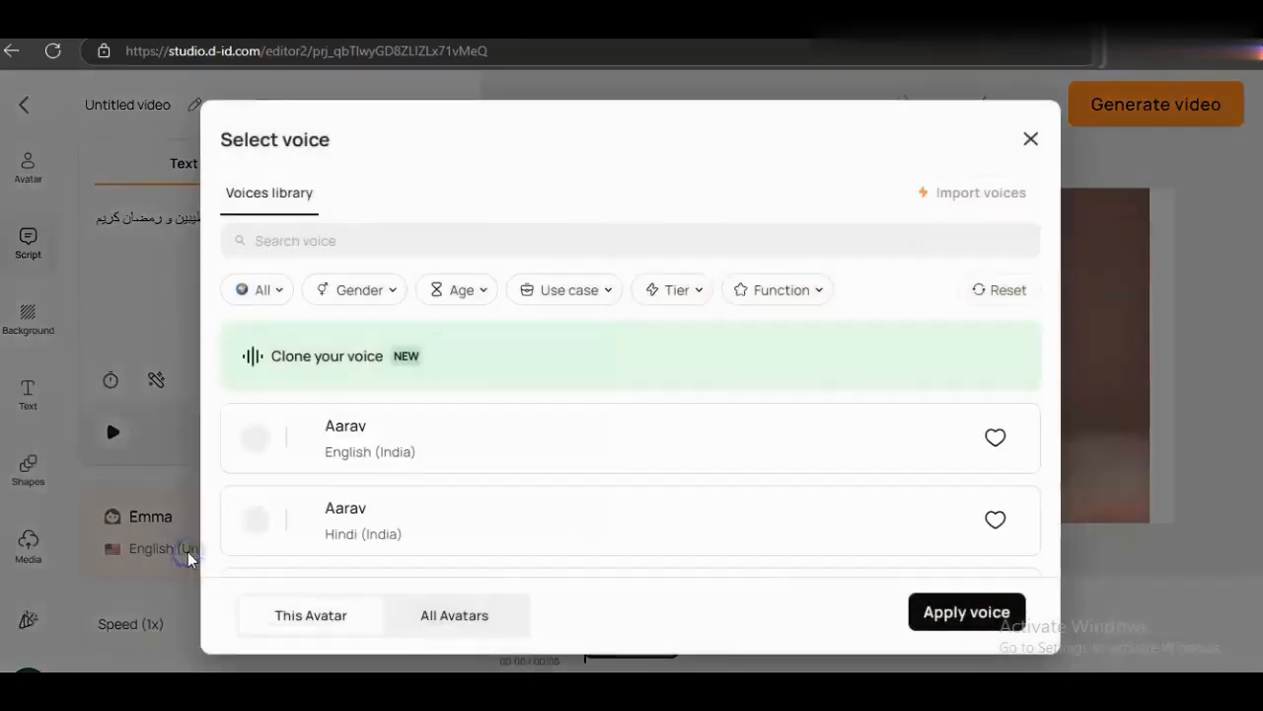
left_click(281, 291)
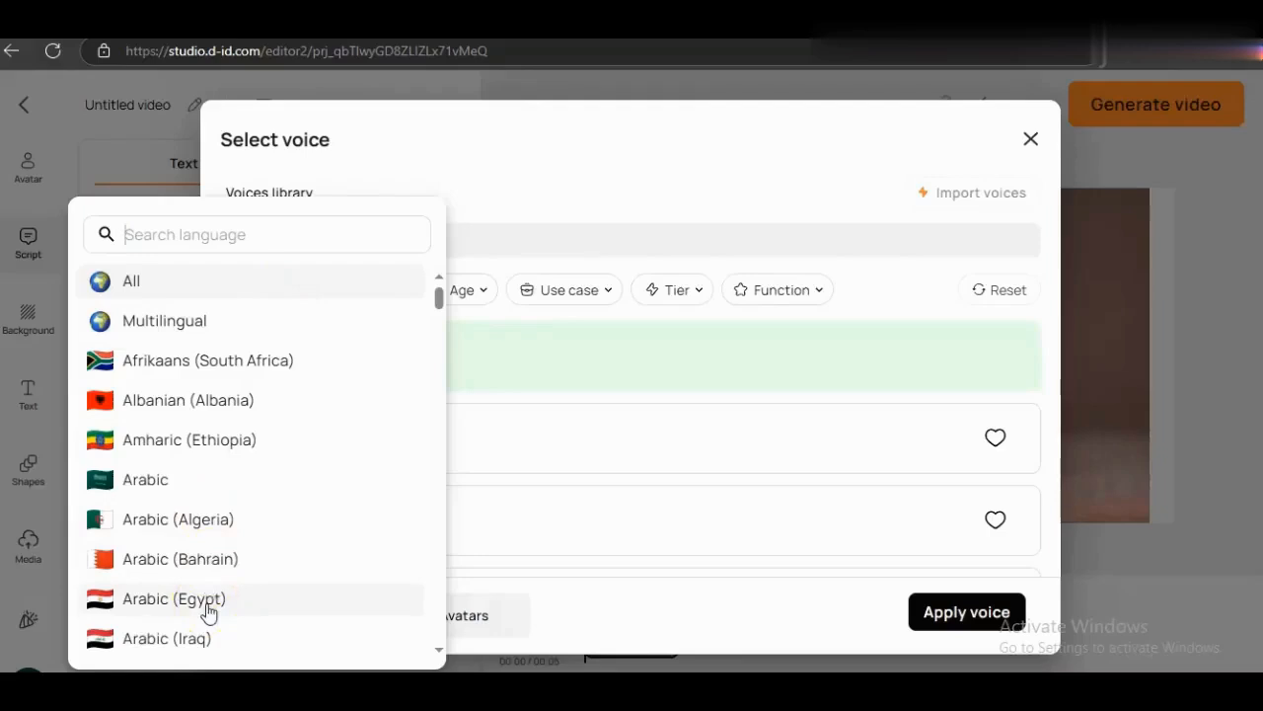
left_click(207, 606)
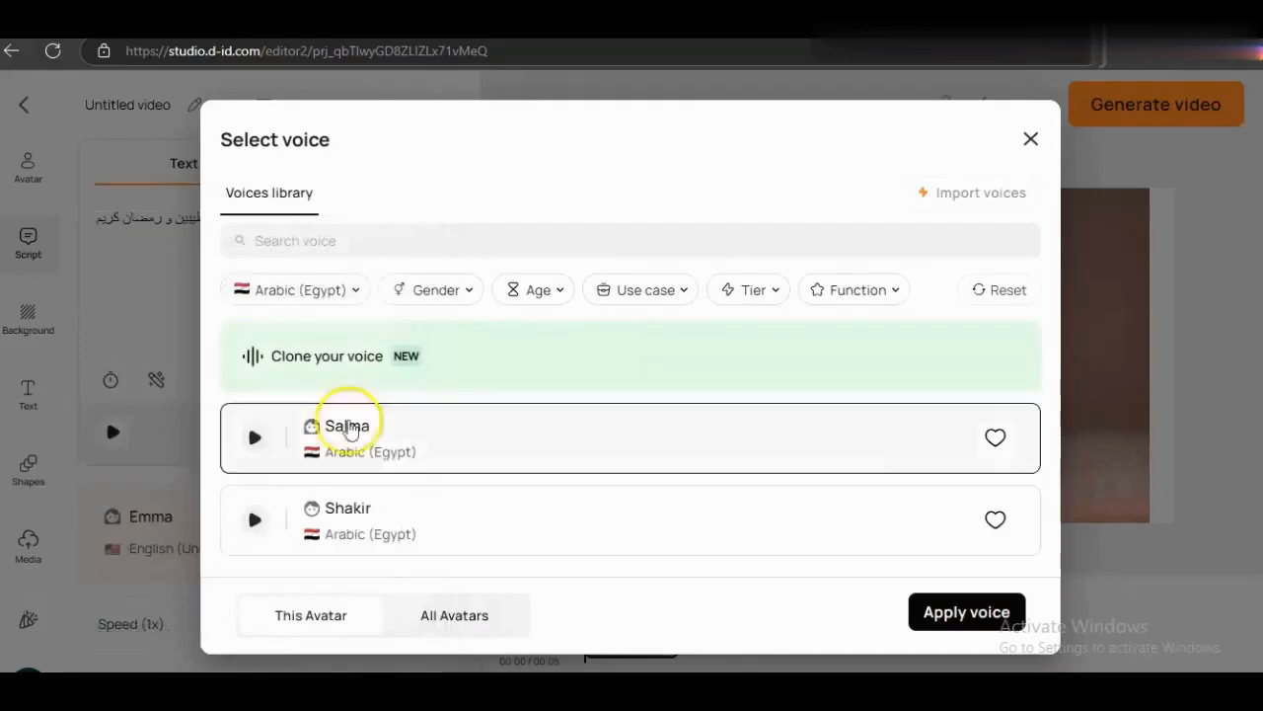
left_click(439, 292)
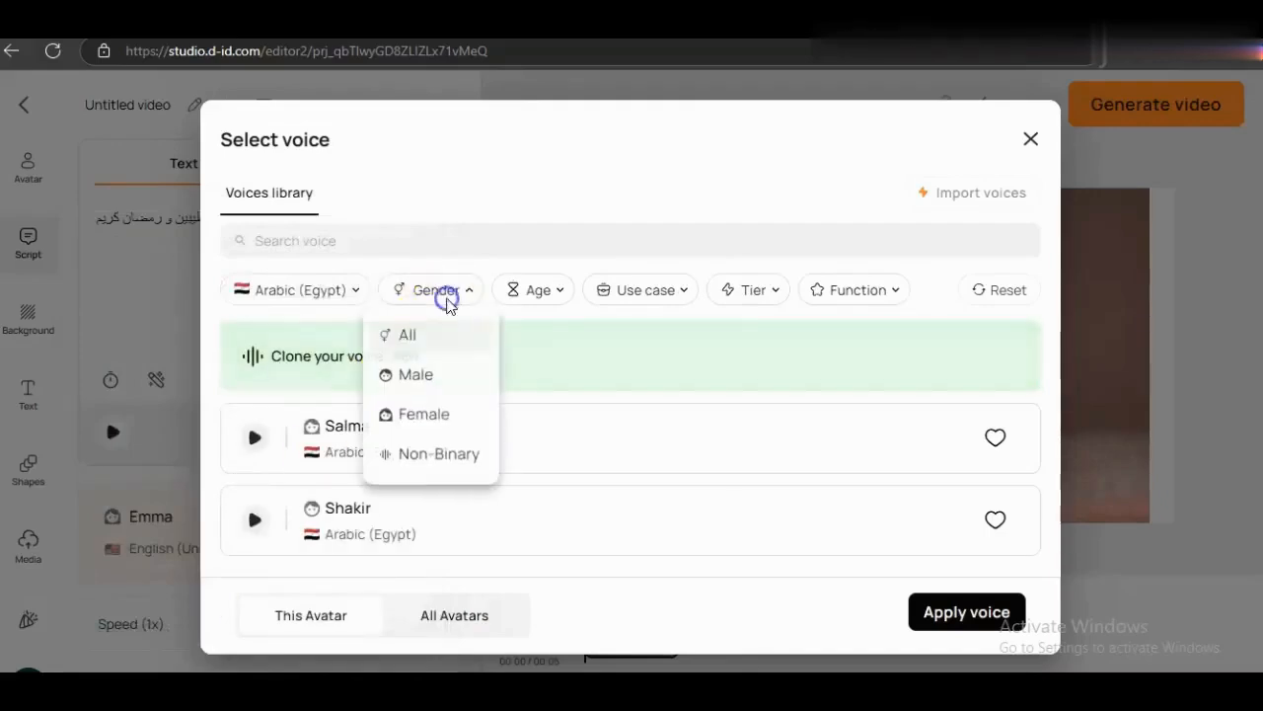
left_click(538, 291)
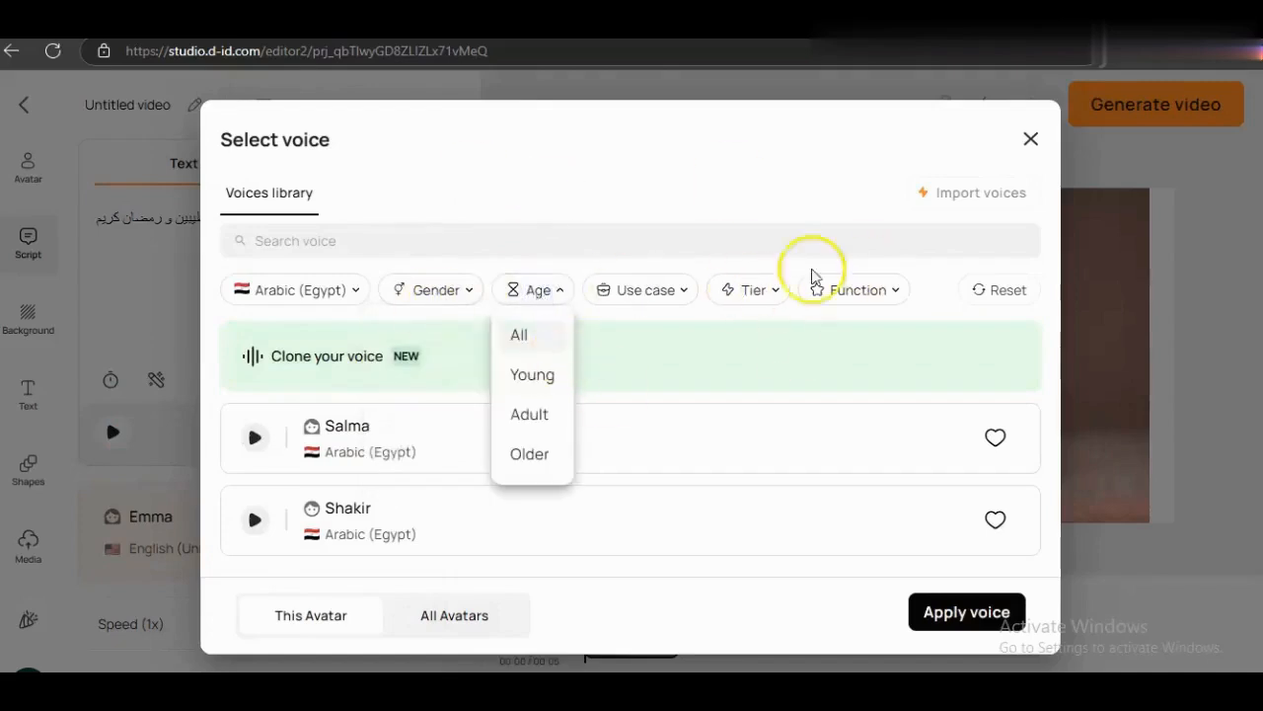
left_click(355, 446)
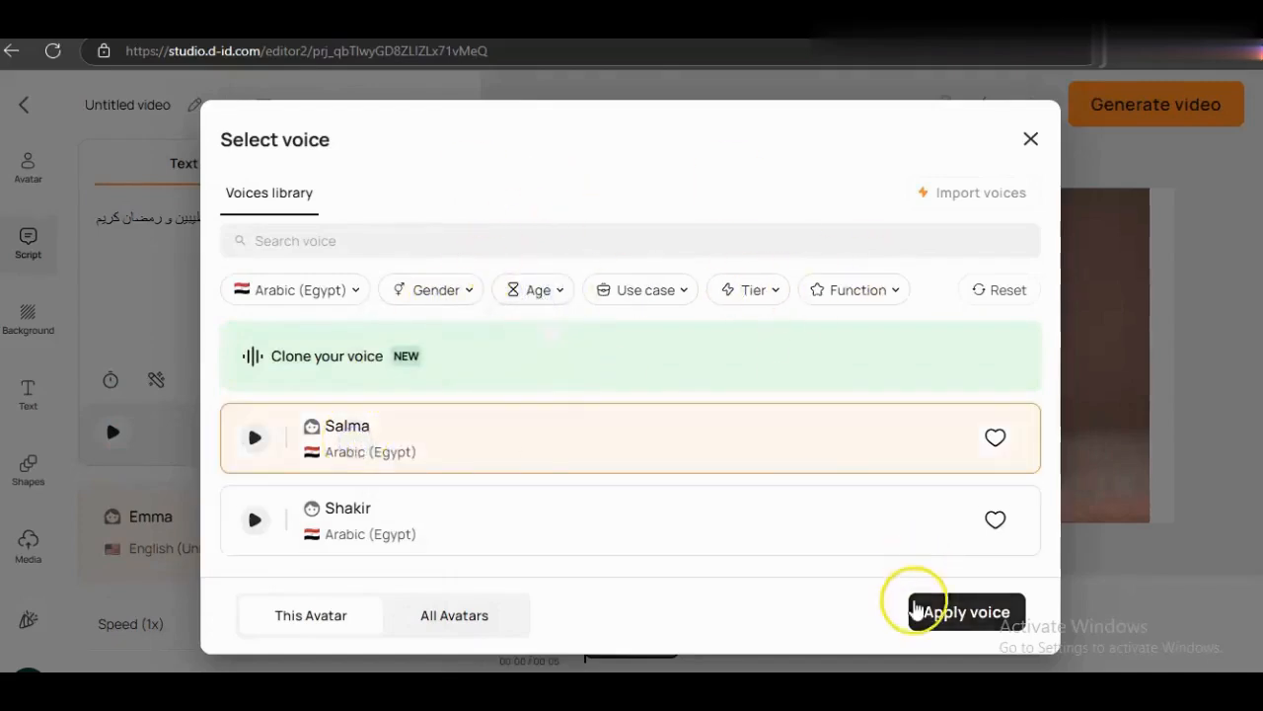
left_click(933, 612)
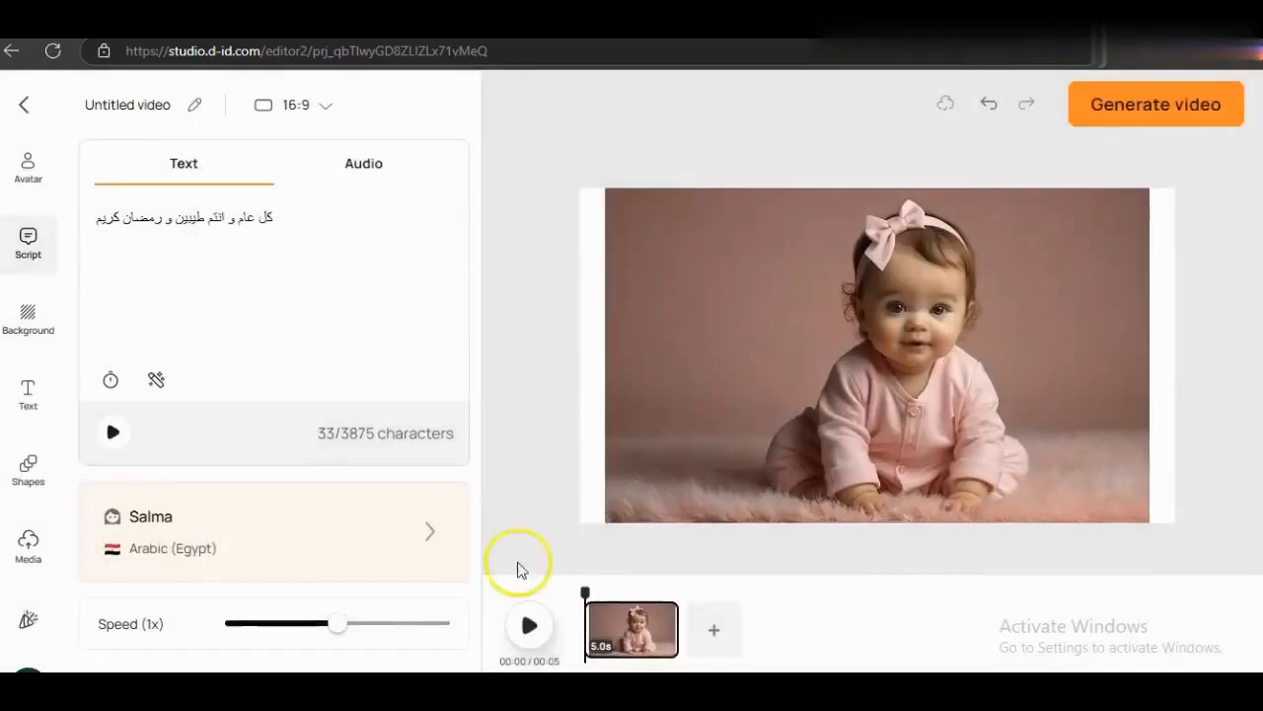
- Browse the background gallery, then bring up the headline, subtitle, body and template text options
left_click(28, 316)
scroll(274, 516, "down", 3)
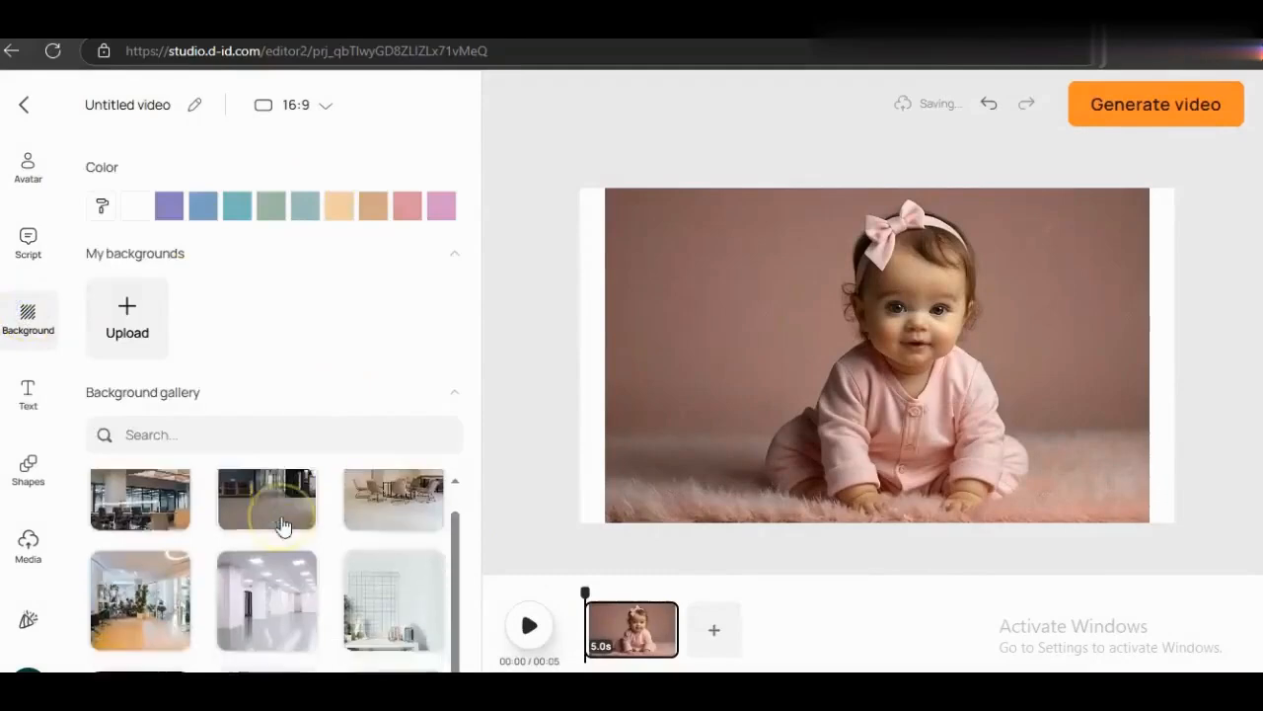
scroll(217, 513, "up", 3)
left_click(162, 432)
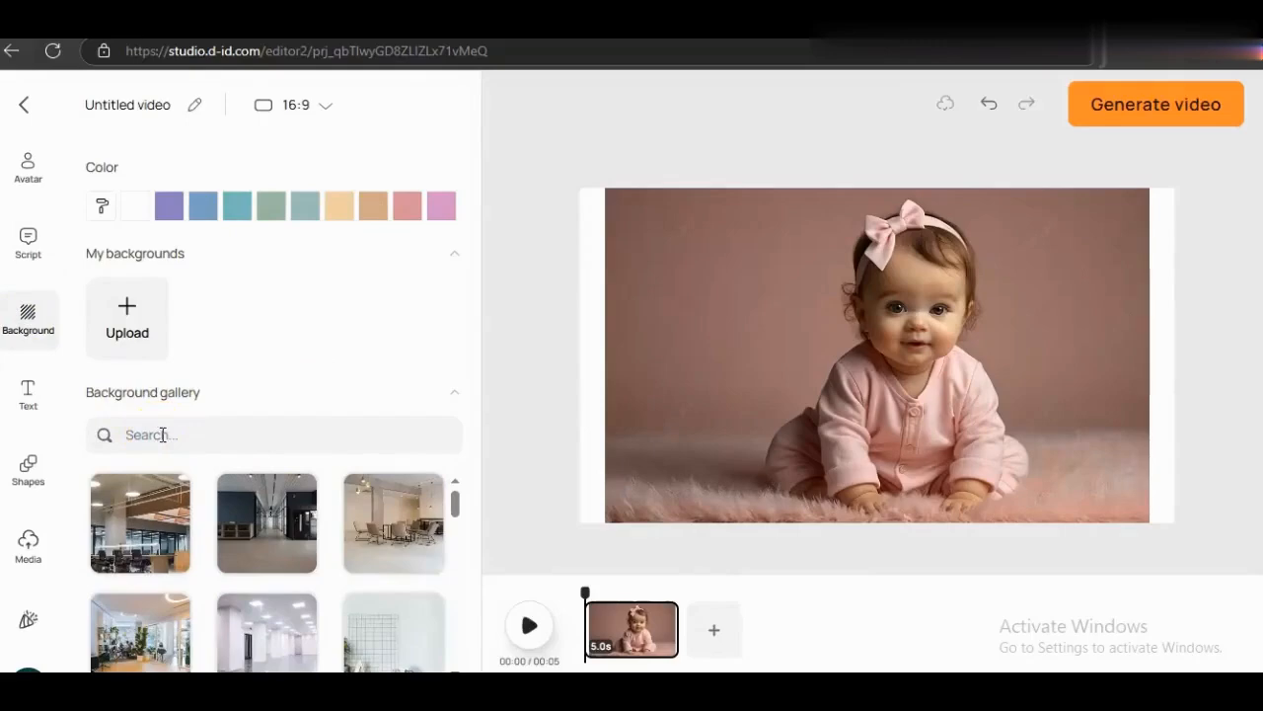
left_click(32, 399)
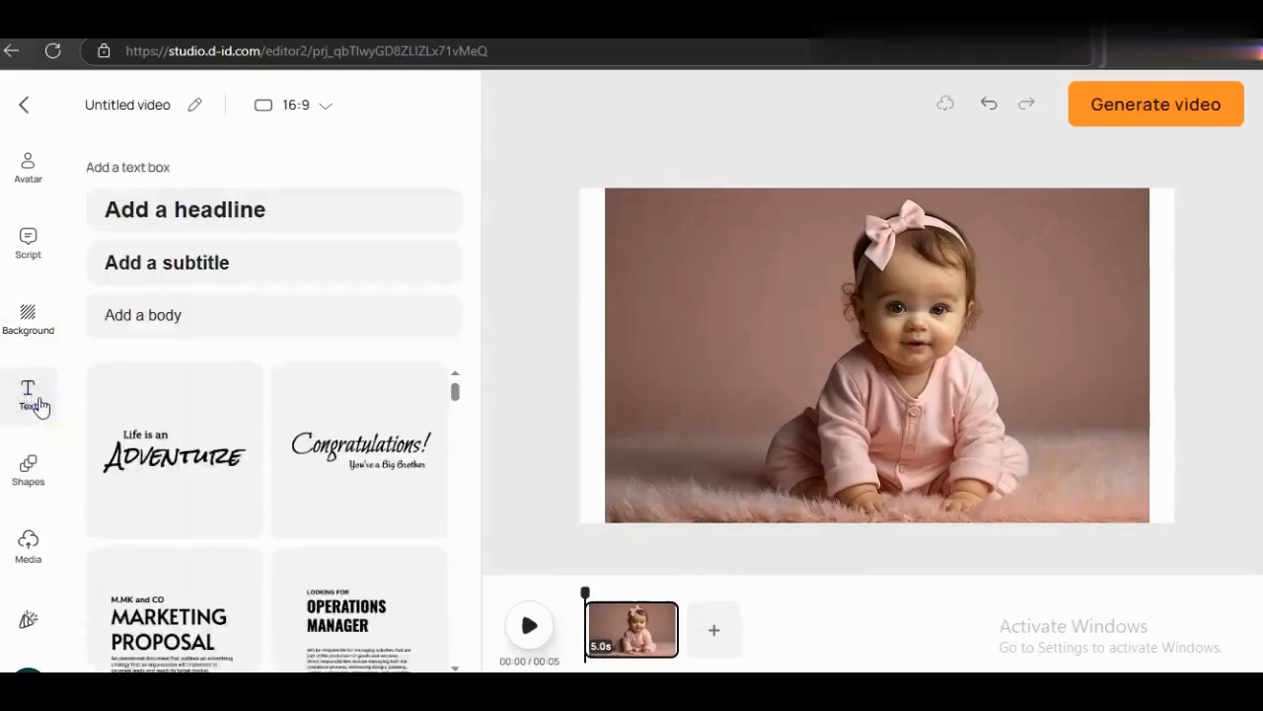
- Add the Congratulations template, change its text to 'رمضان كريم', and move it to the photo's left
left_click(330, 474)
double_click(897, 338)
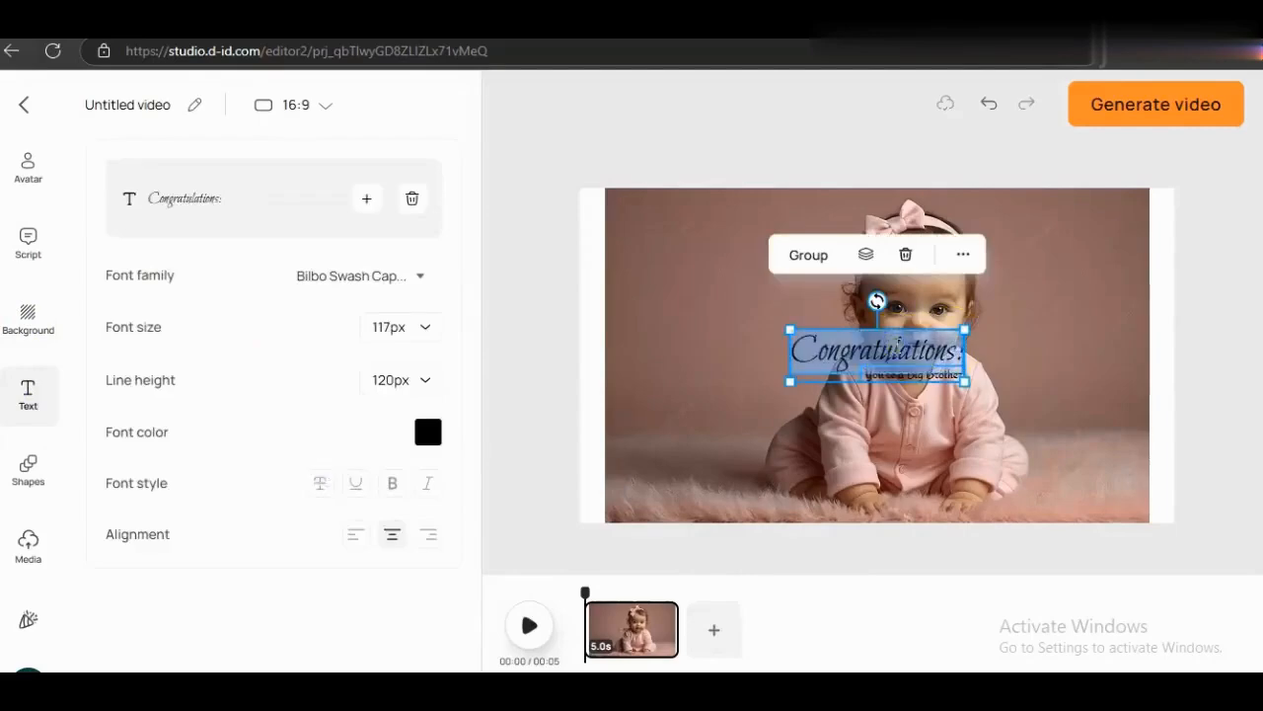
key("BackSpace")
type("رمضان")
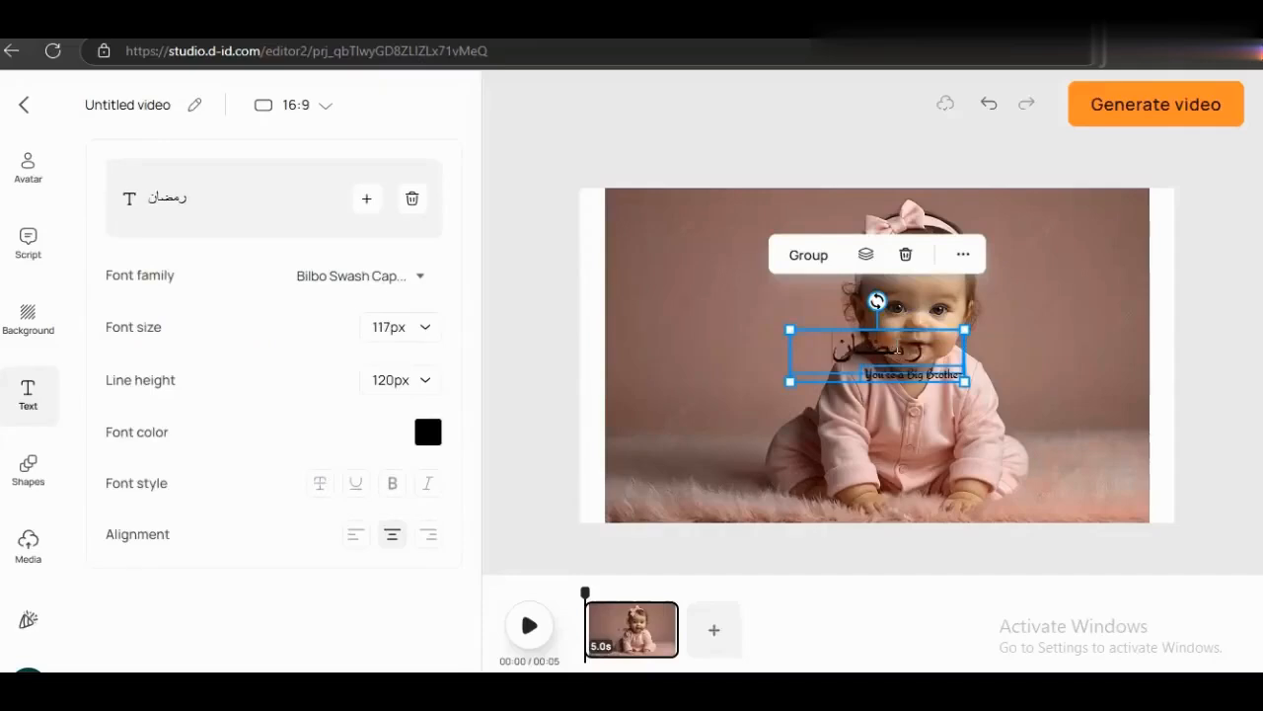
type(" كريم")
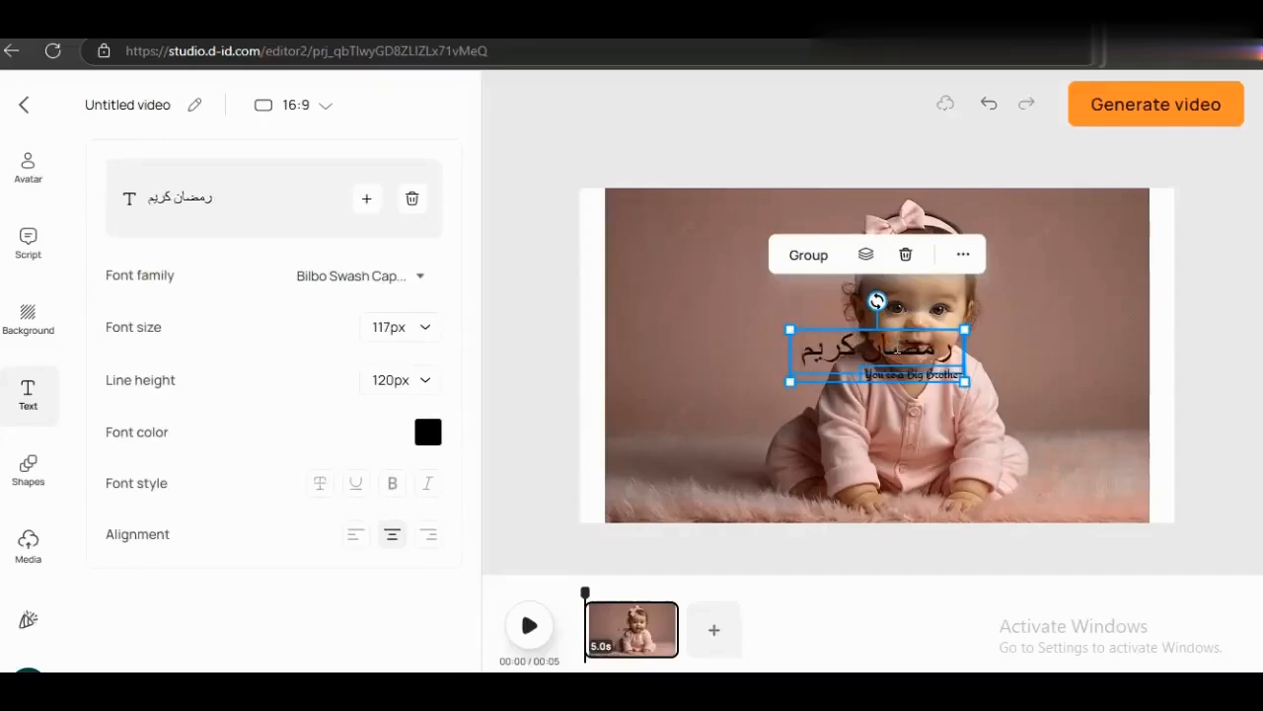
left_click(1173, 409)
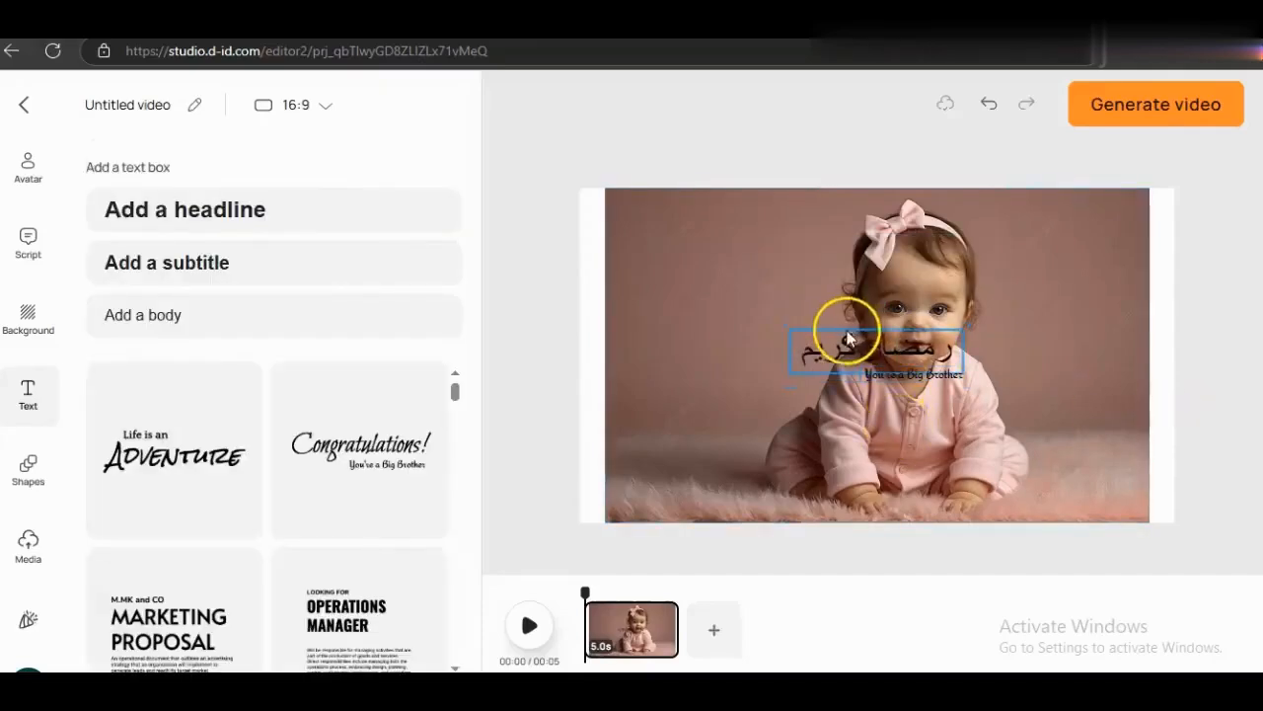
left_click_drag(855, 358, 686, 391)
- Replace the 'You're a Big Brother' subtitle with an Arabic name and place it beneath the greeting
left_click(900, 369)
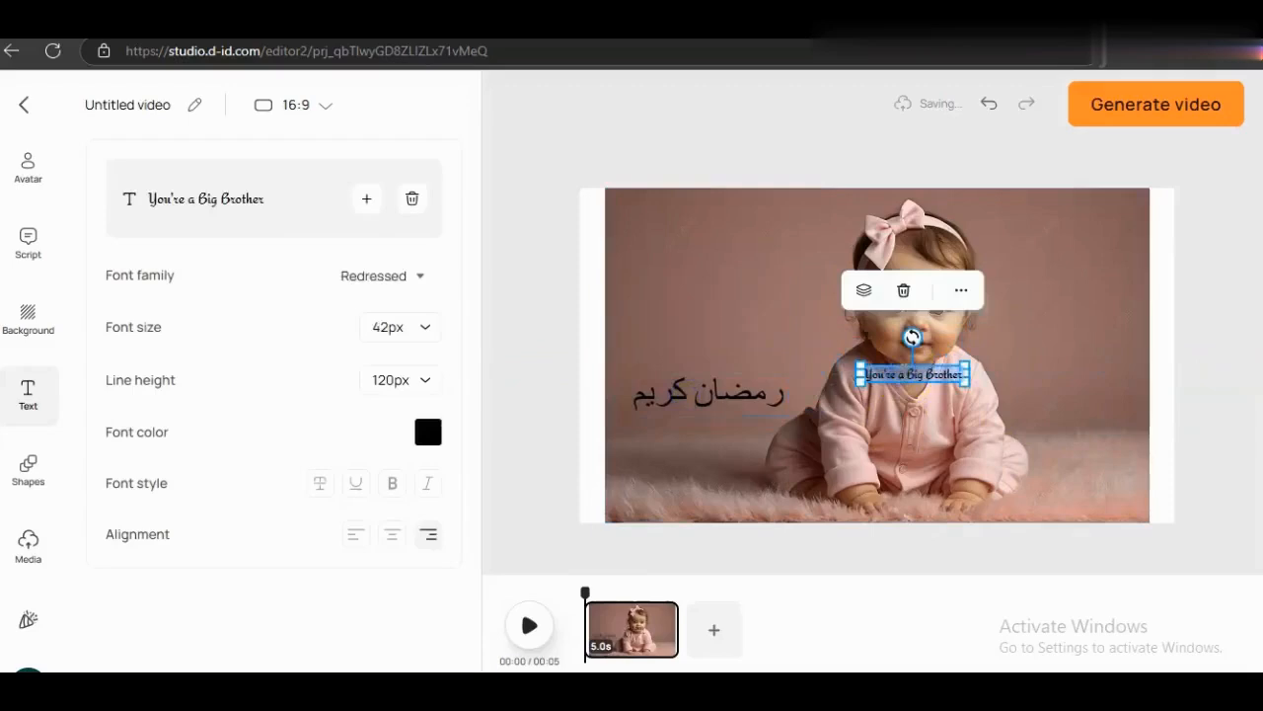
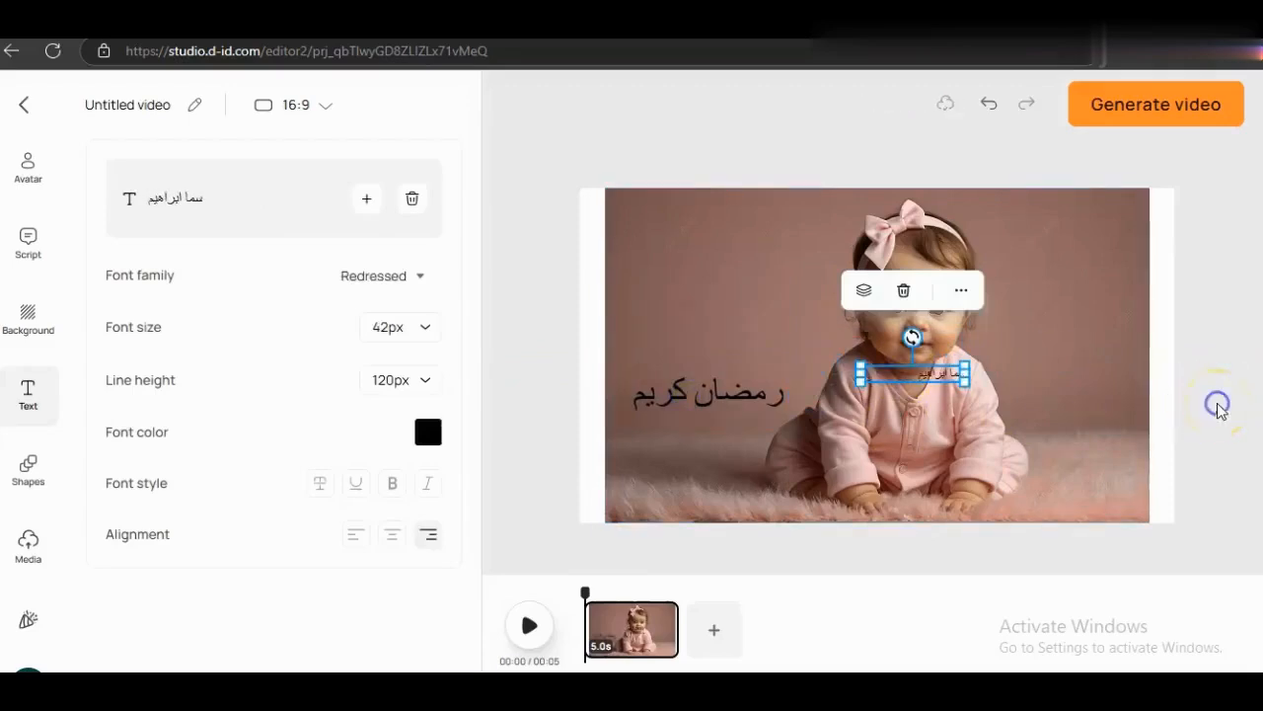
left_click(1219, 407)
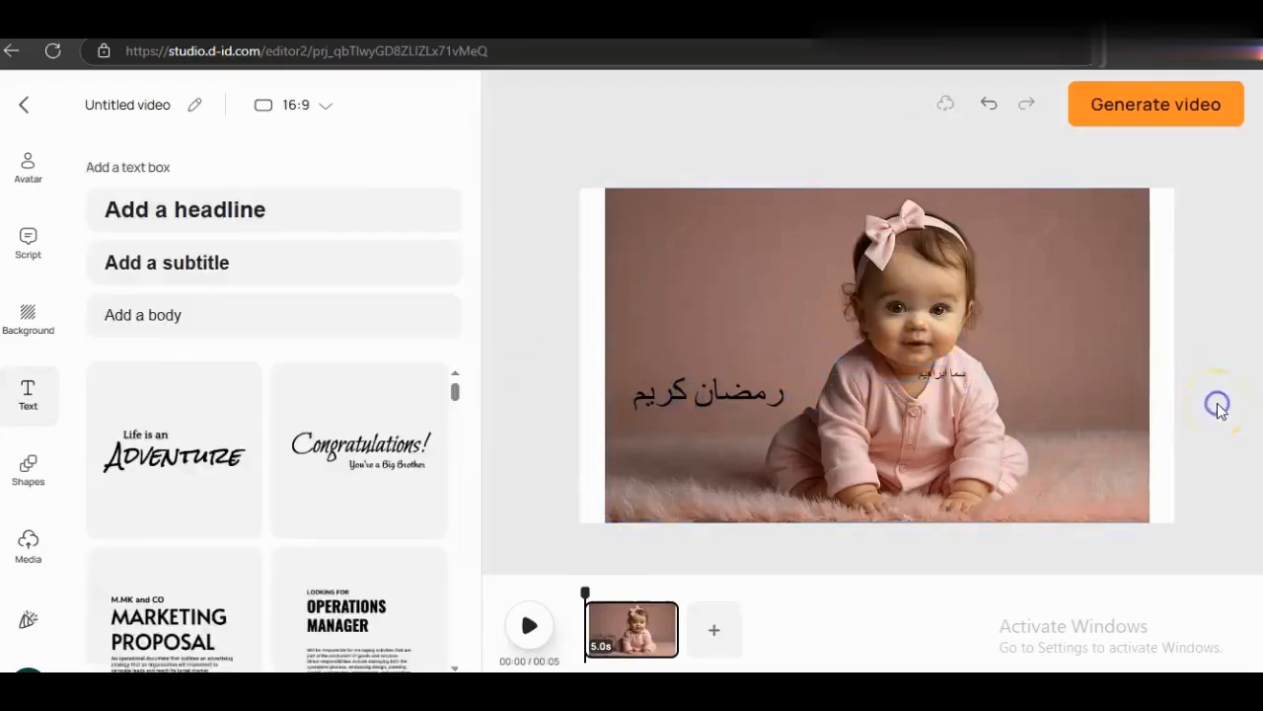
left_click_drag(958, 375, 671, 452)
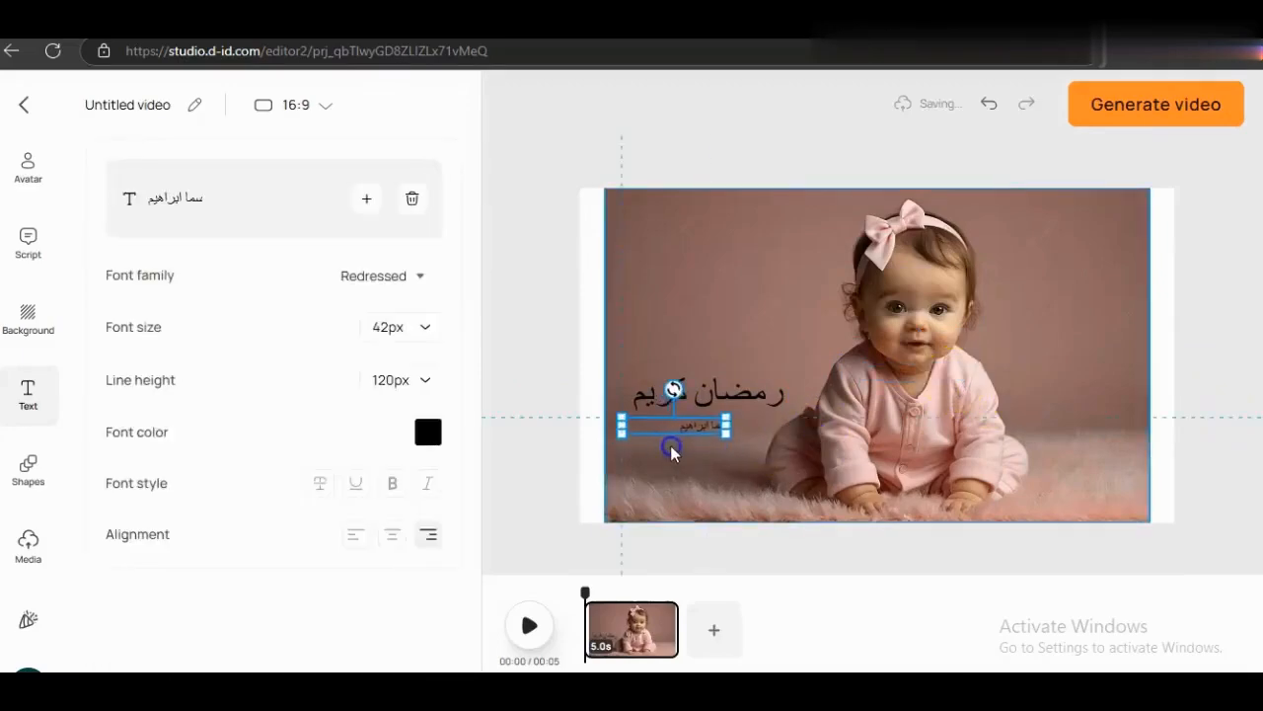
left_click(1155, 420)
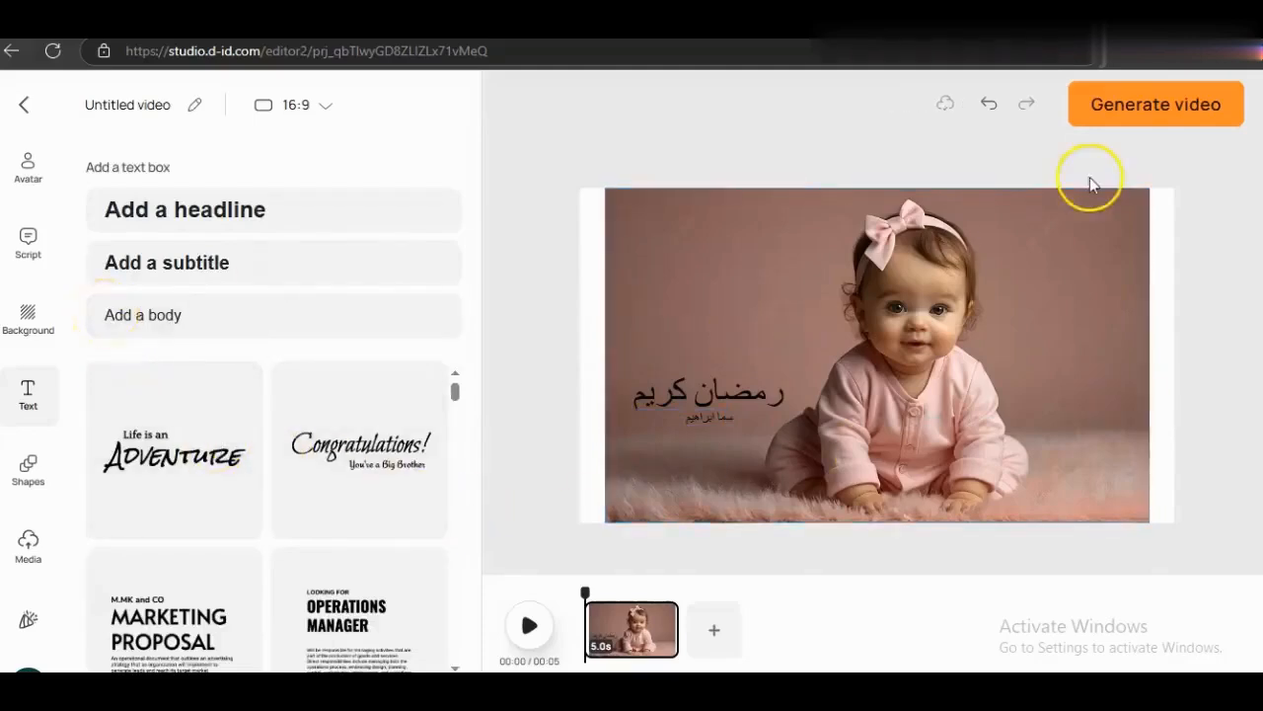
- Generate the greeting video, then play the 4-second result in the library and close it
left_click(1137, 116)
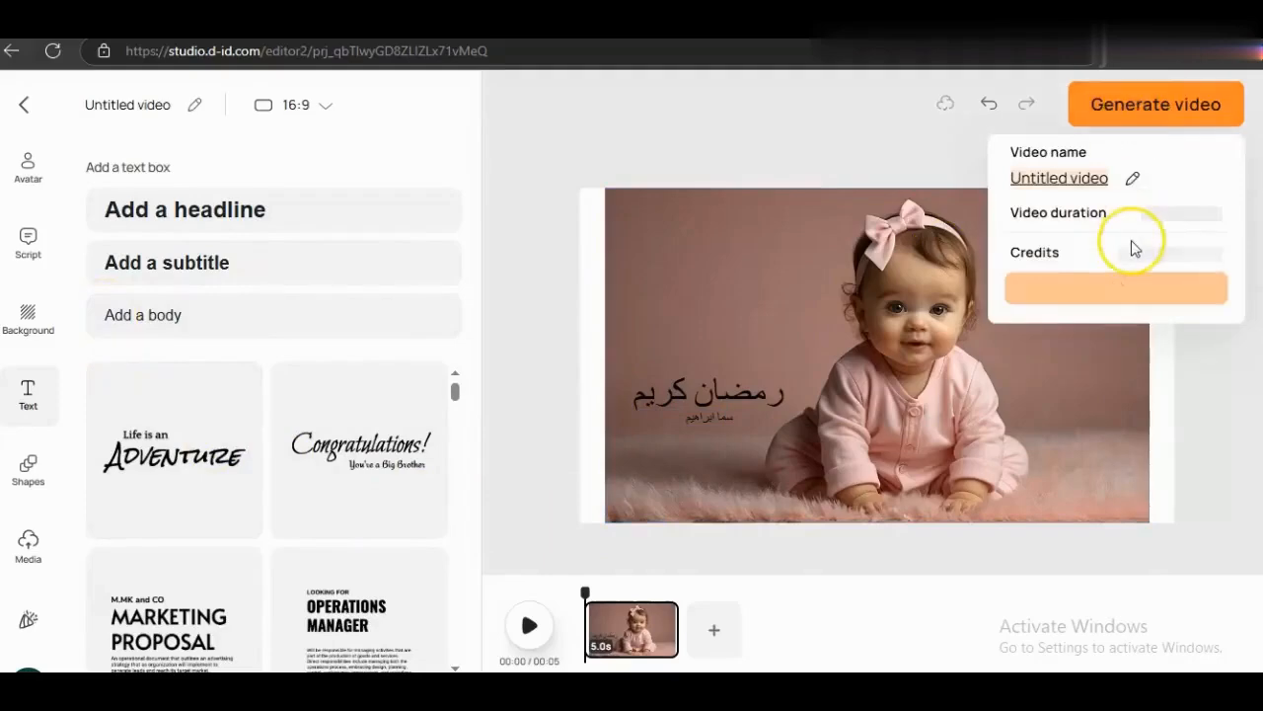
left_click(1112, 286)
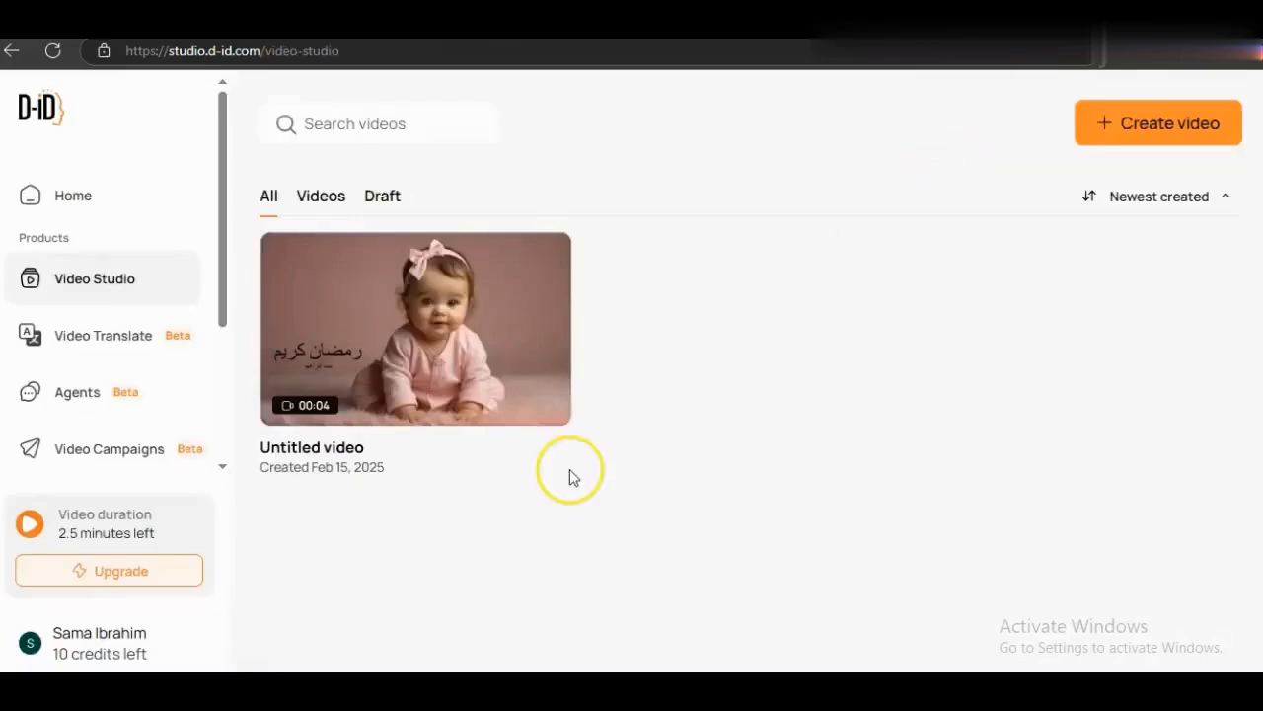
left_click(413, 321)
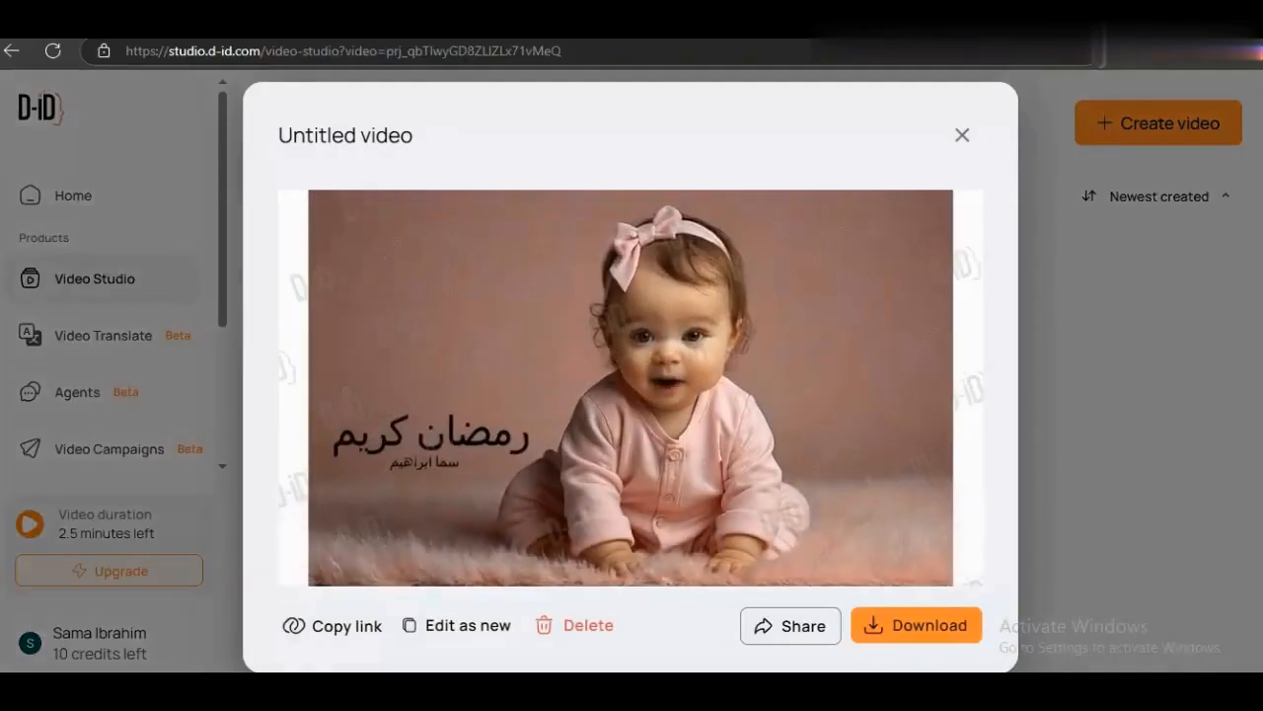
left_click(963, 135)
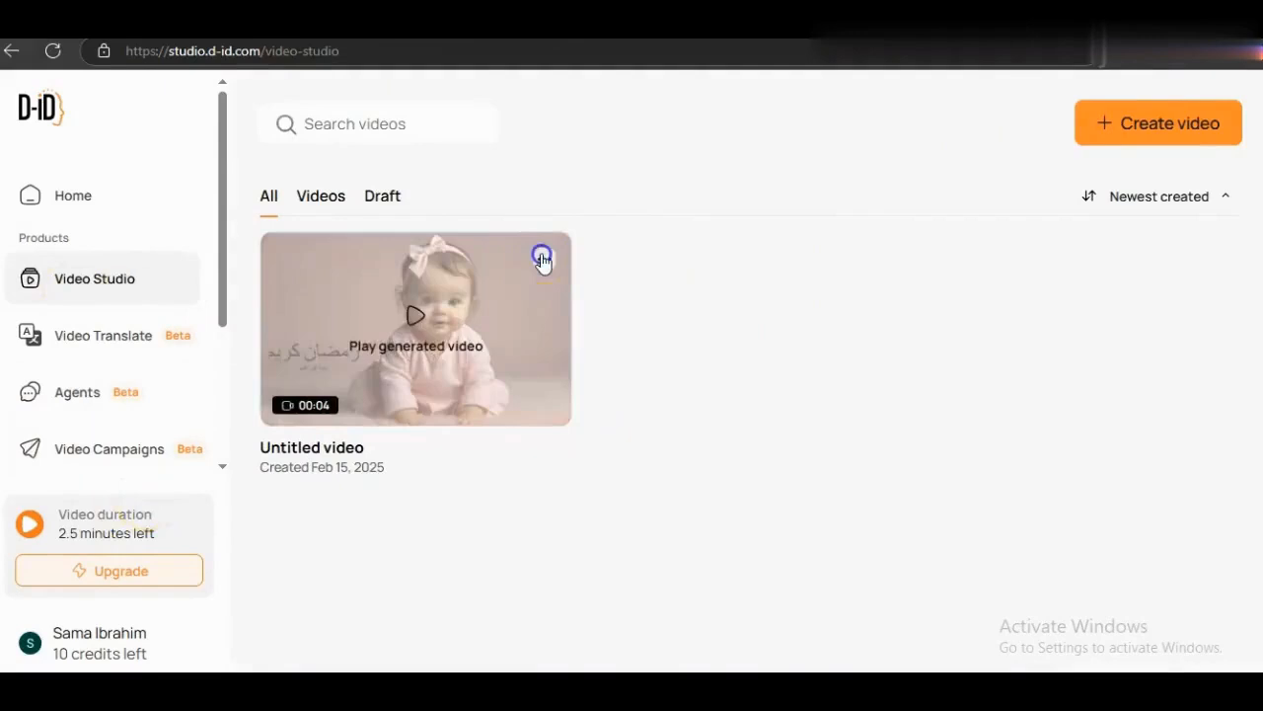
- Make an Edit as new copy of the generated video and switch its script to Audio input
left_click(542, 259)
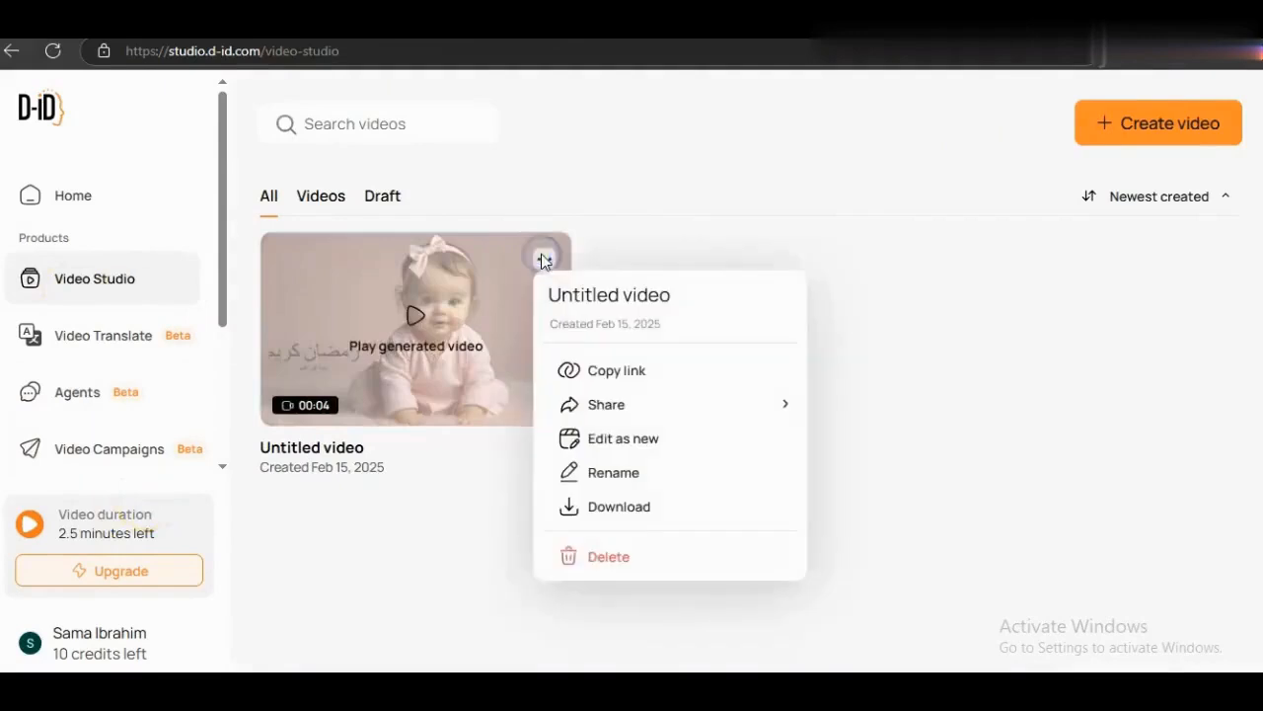
left_click(613, 439)
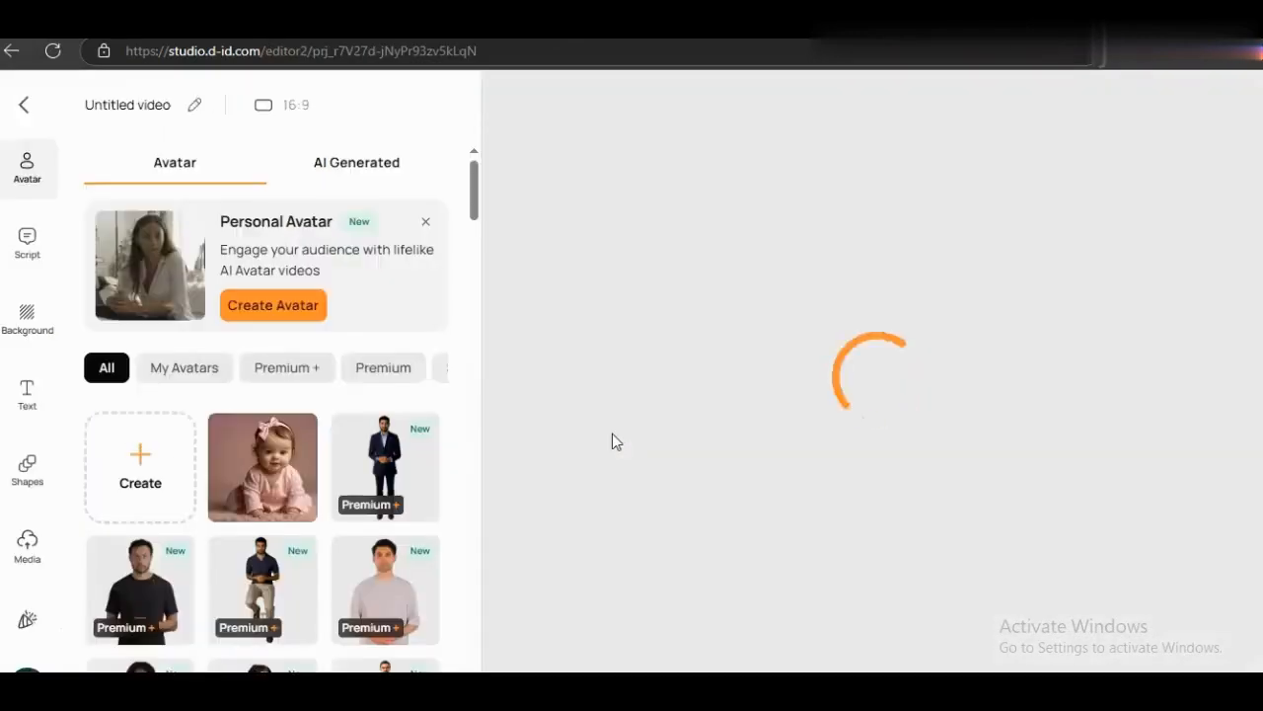
left_click(847, 319)
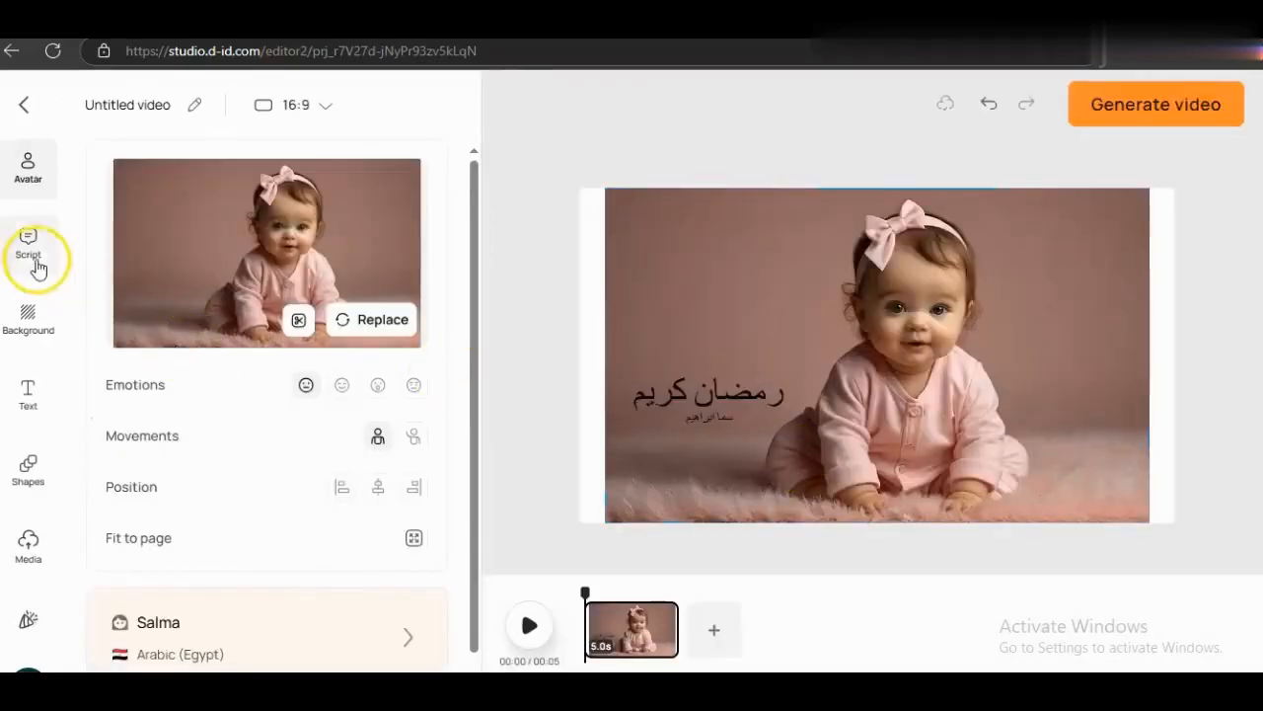
left_click(37, 267)
left_click(383, 168)
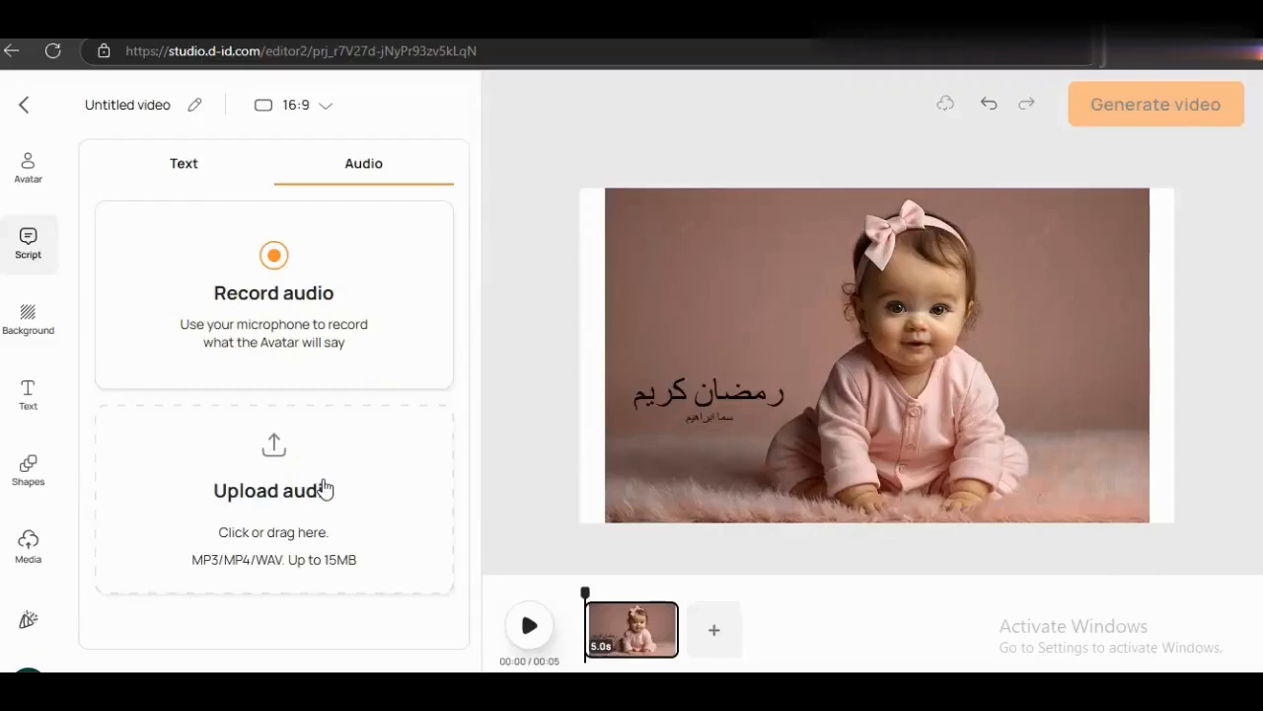
- Record a 6-second spoken message through the microphone as the video's audio script
left_click(271, 275)
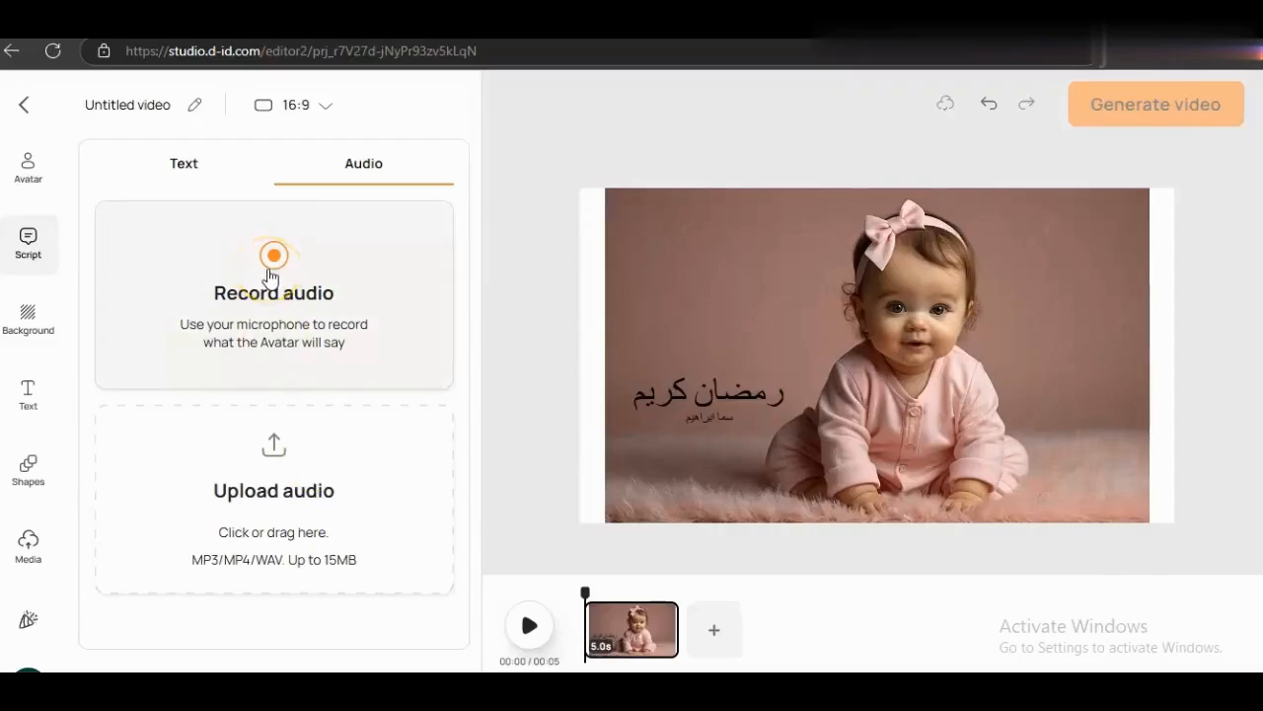
left_click(268, 271)
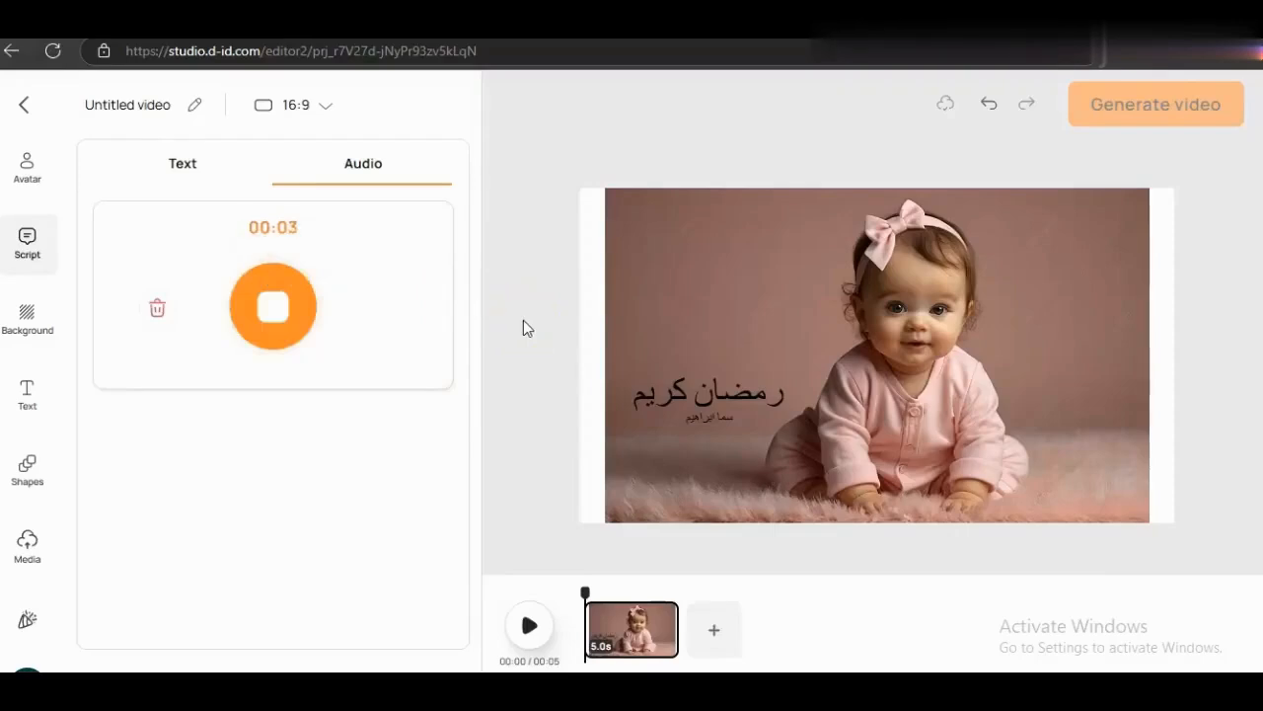
left_click(301, 306)
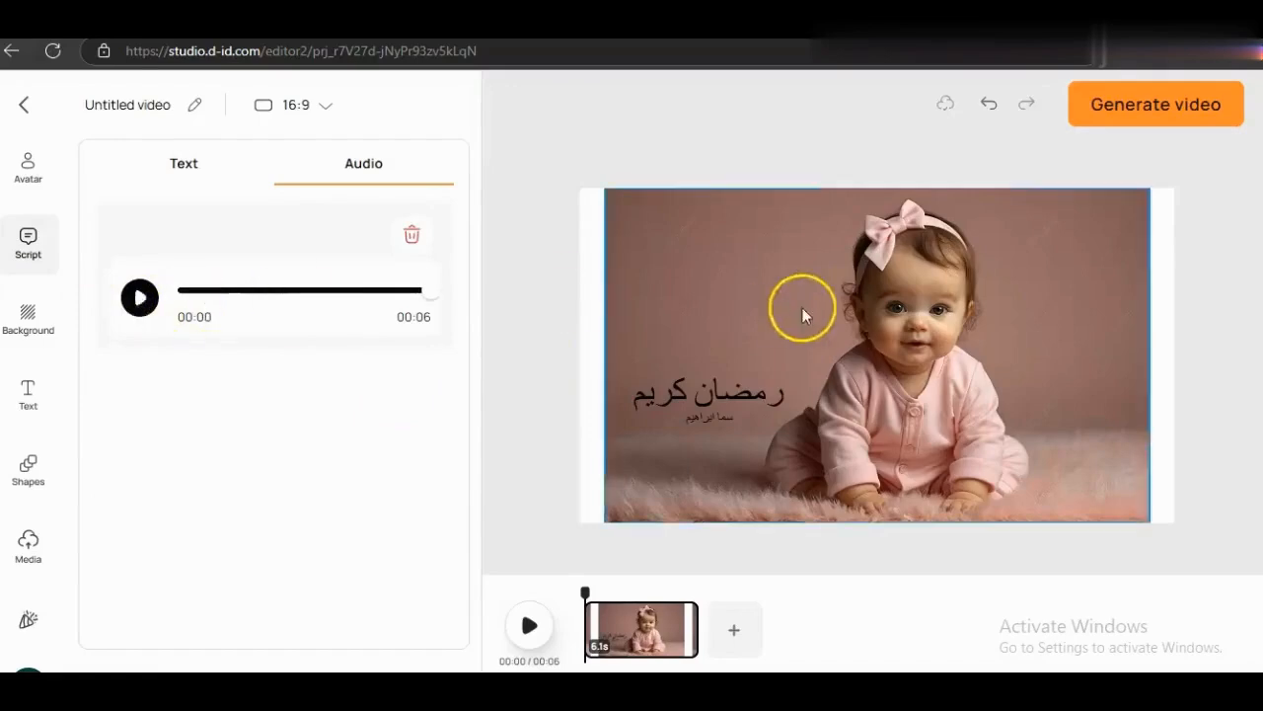
left_click(1176, 120)
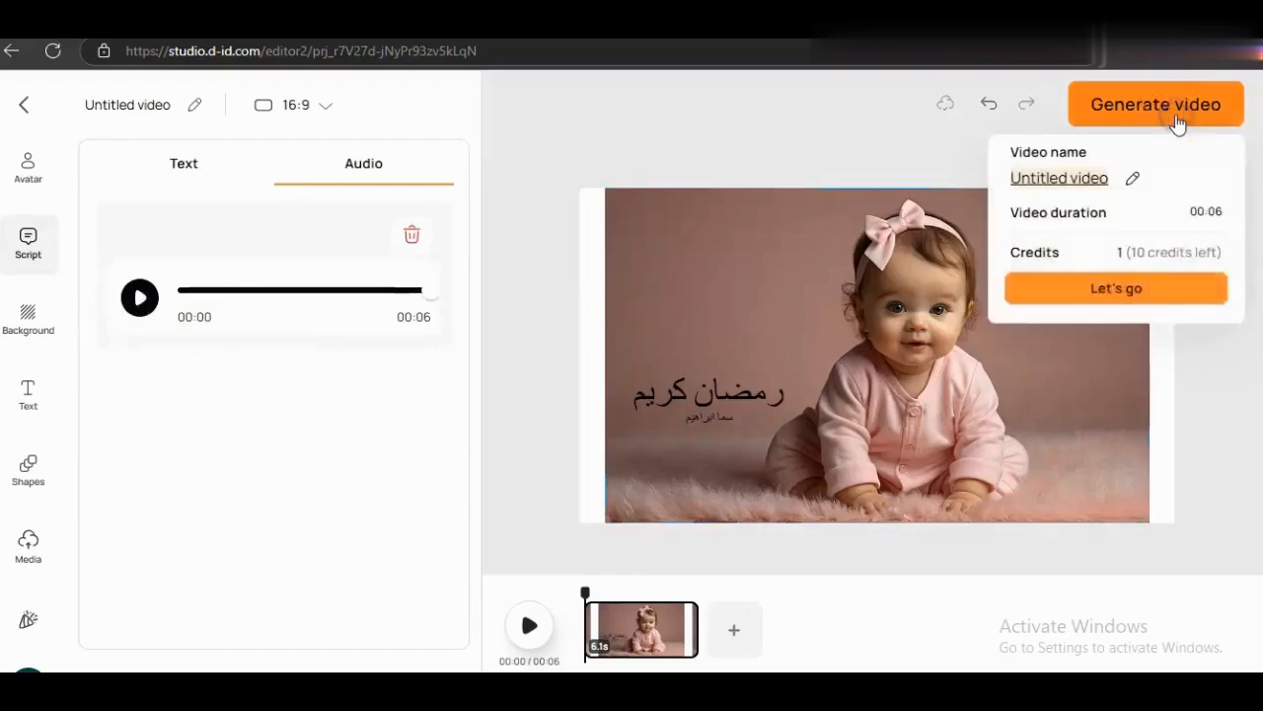
- Generate the recorded-audio video, preview the 6-second result, and open its options menu
left_click(1099, 288)
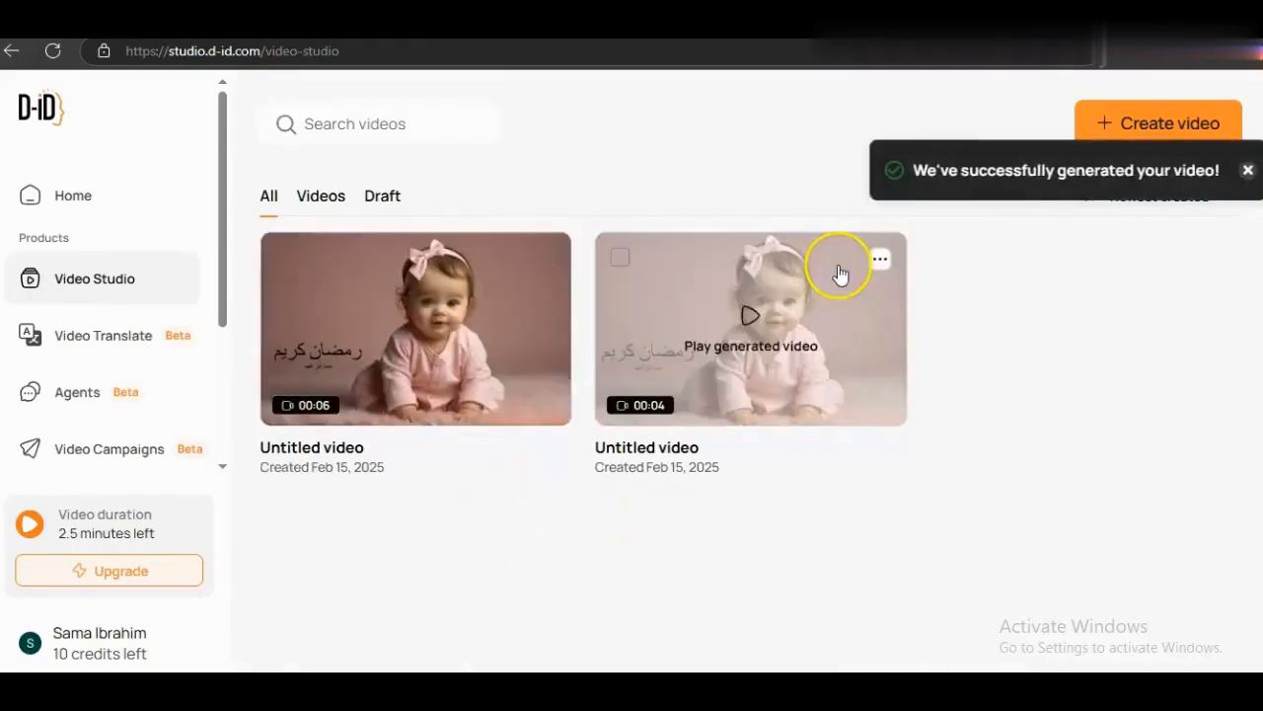
left_click(421, 318)
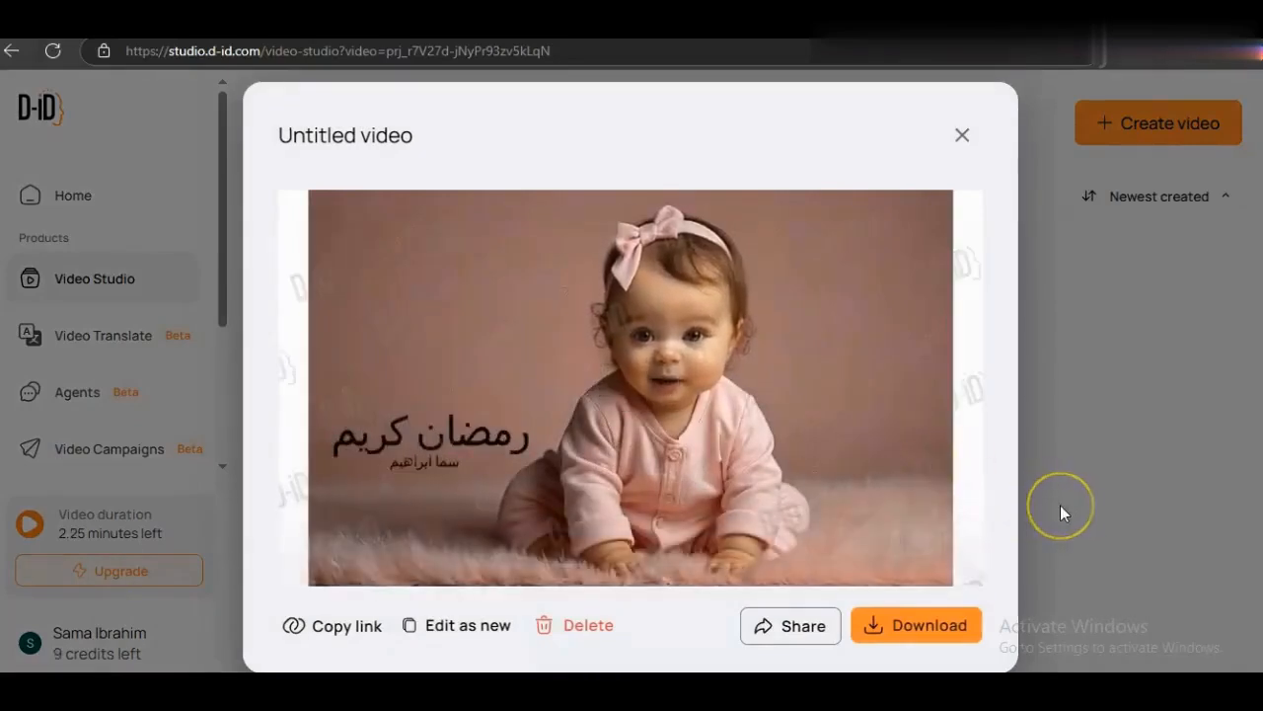
left_click(962, 134)
left_click(965, 383)
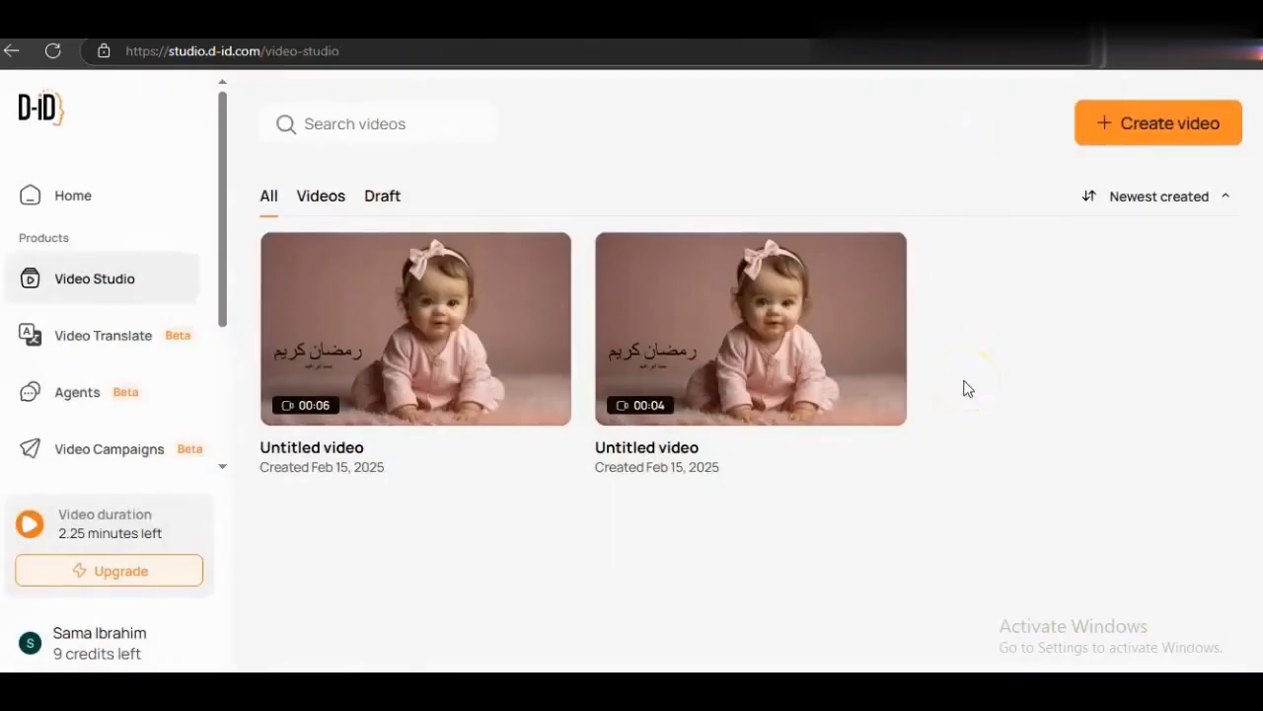
left_click(543, 263)
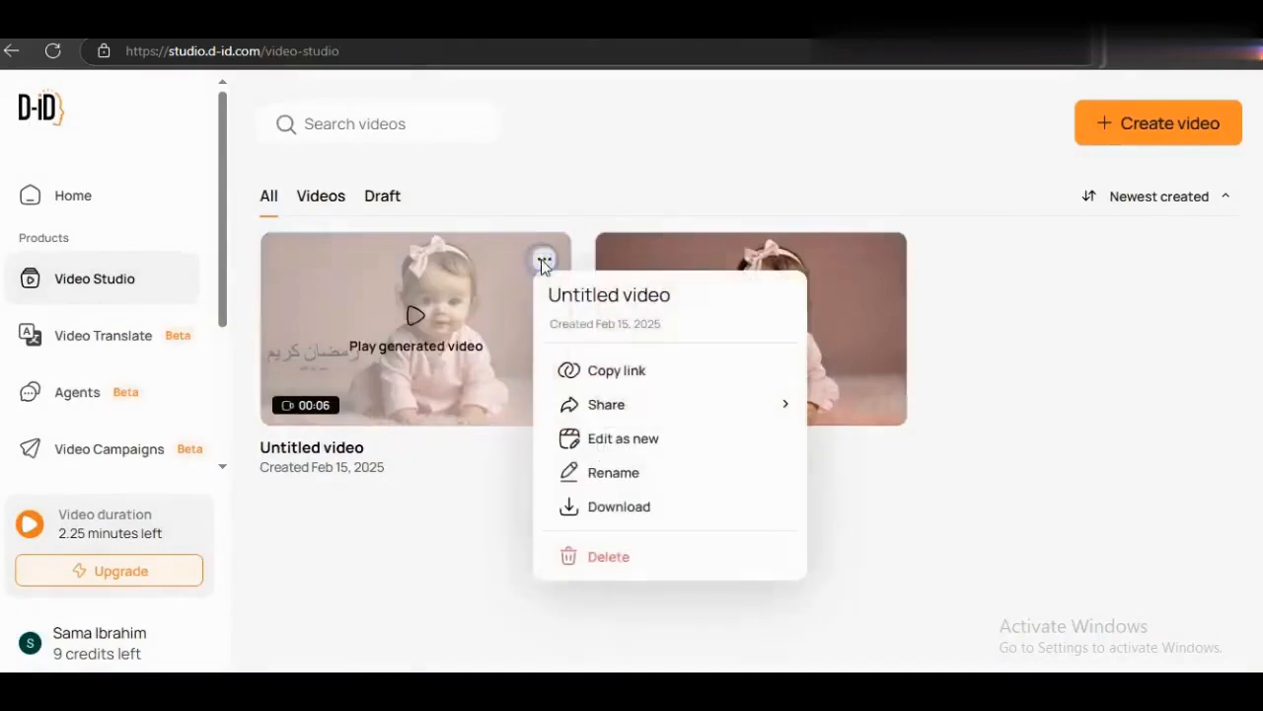
- Replace the six-second video's old title with 'فديو رمضان AI', then download the video
left_click(584, 475)
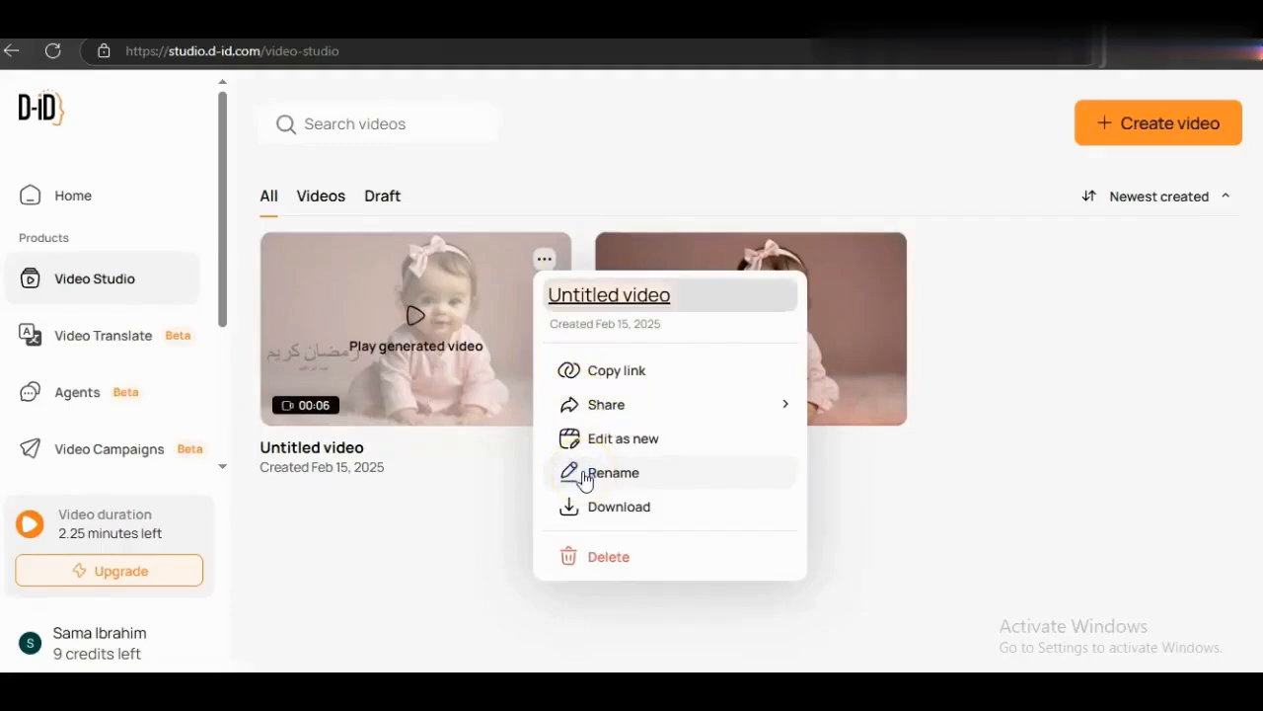
key("ctrl+a")
key("BackSpace")
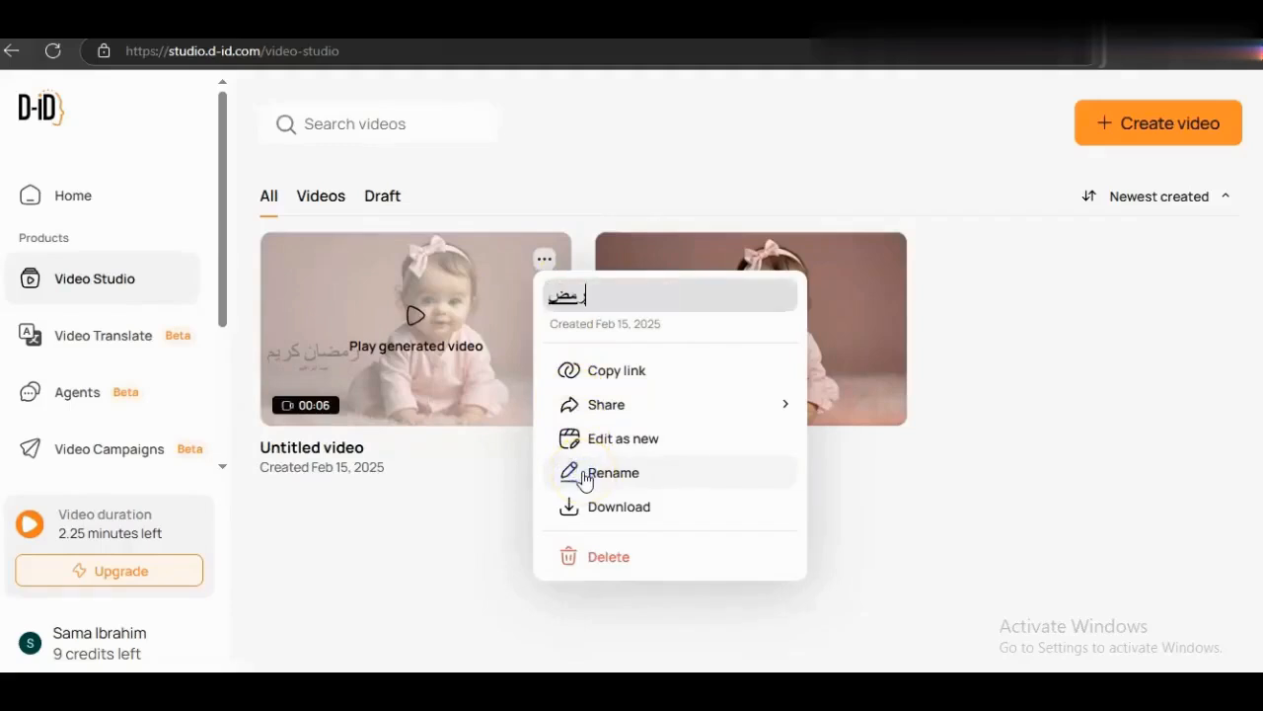
type("فديو رمضان AI")
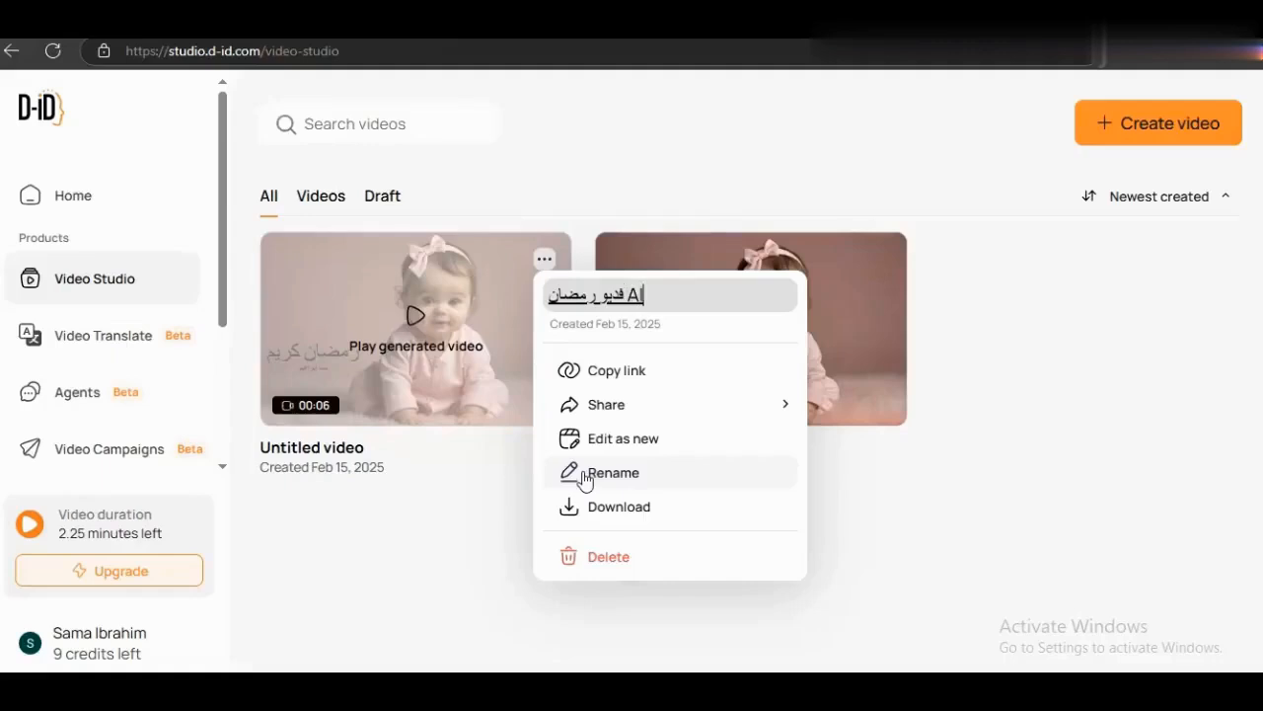
left_click(636, 515)
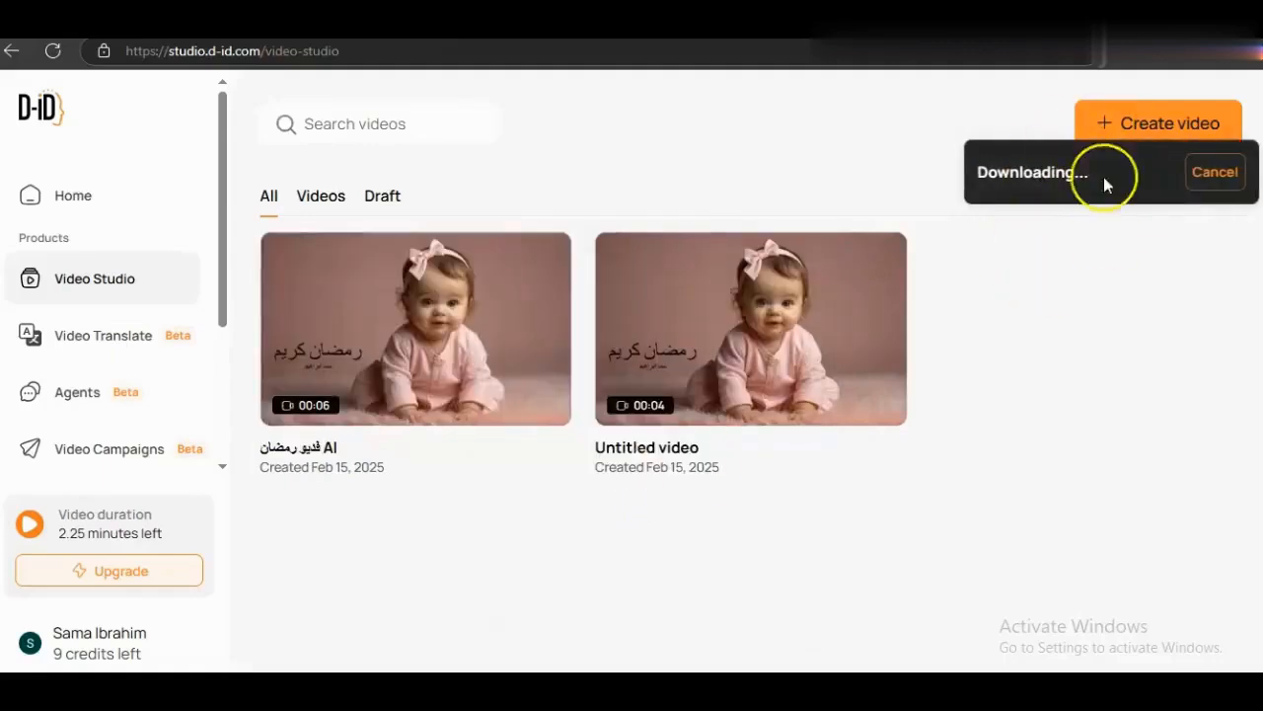